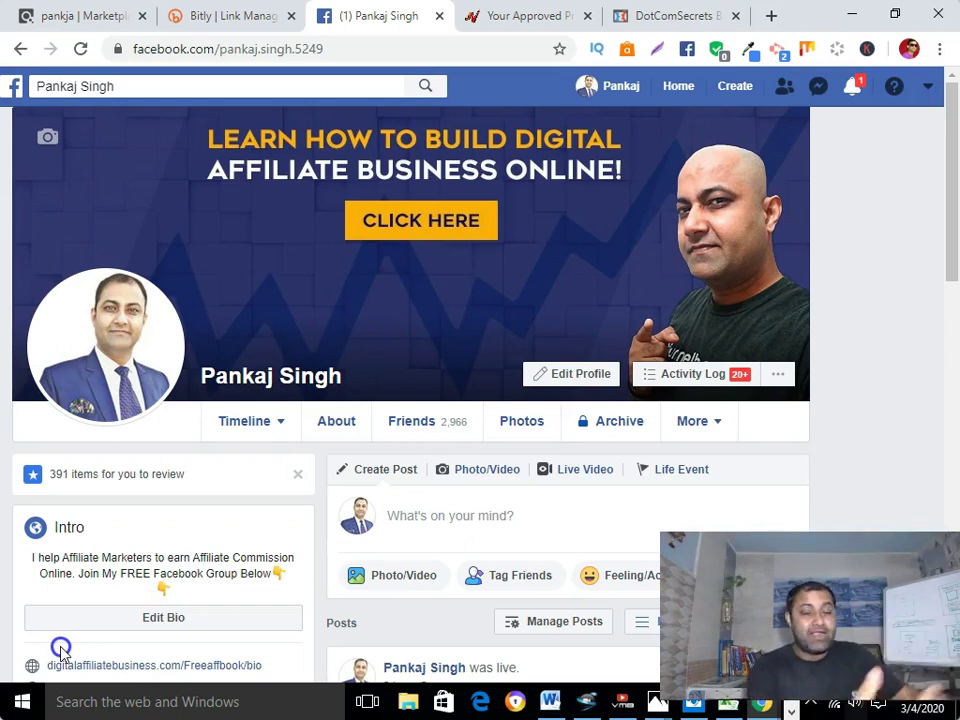
- Switch to the ClickBank marketplace and list the products in the E-business & E-marketing category
click(96, 22)
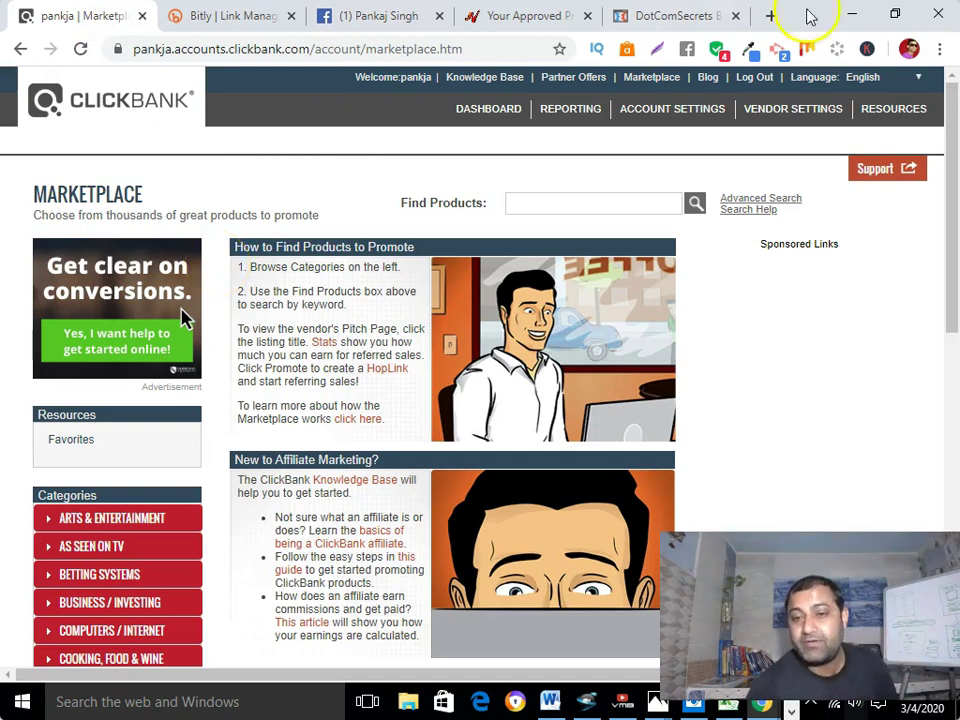
click(657, 80)
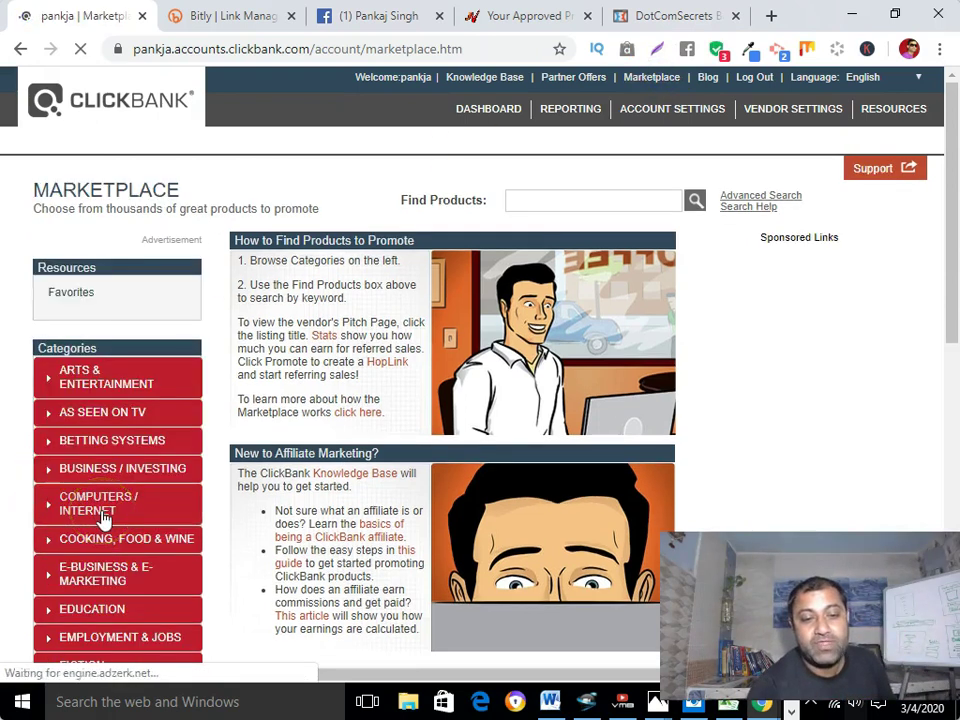
scroll(103, 518, down, 3)
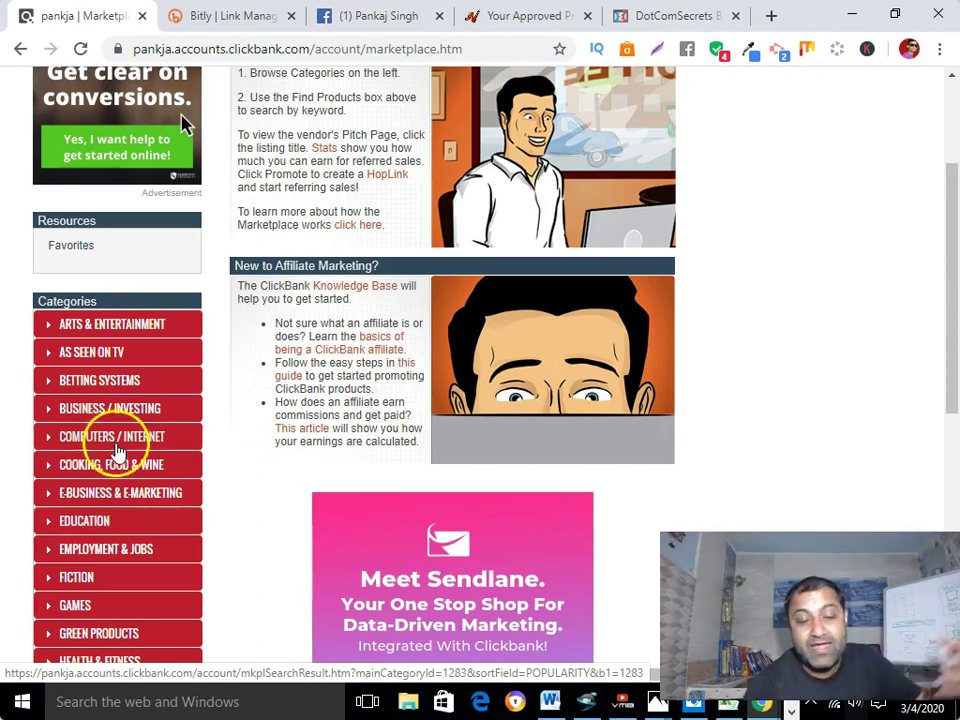
click(70, 510)
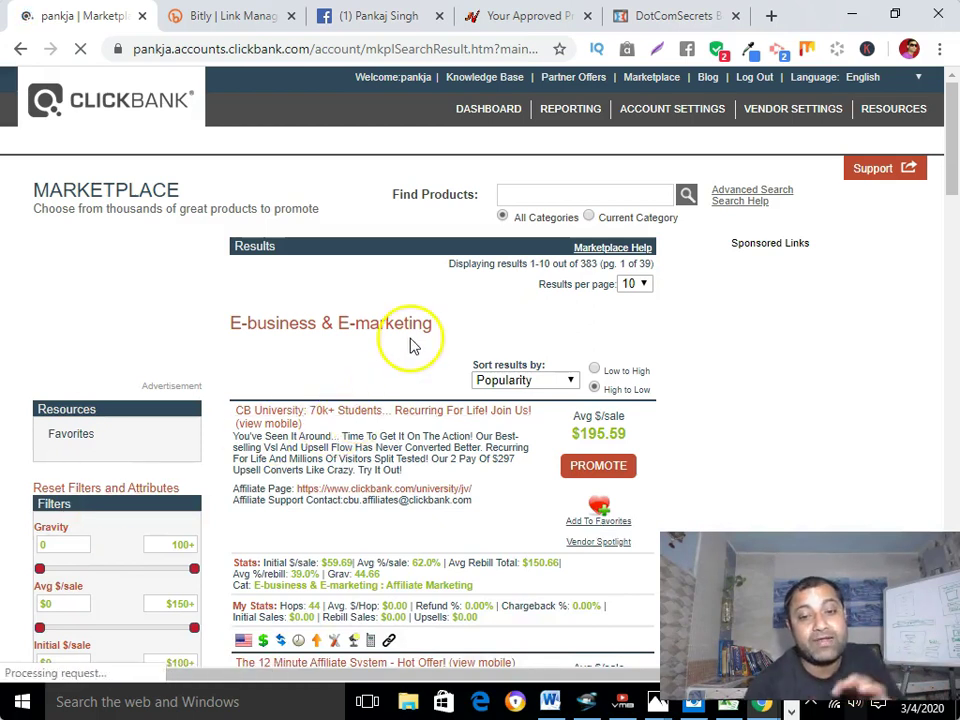
- Generate a HopLink for promoting The 12 Minute Affiliate System, leaving the tracking ID empty
scroll(407, 343, down, 3)
scroll(410, 372, down, 2)
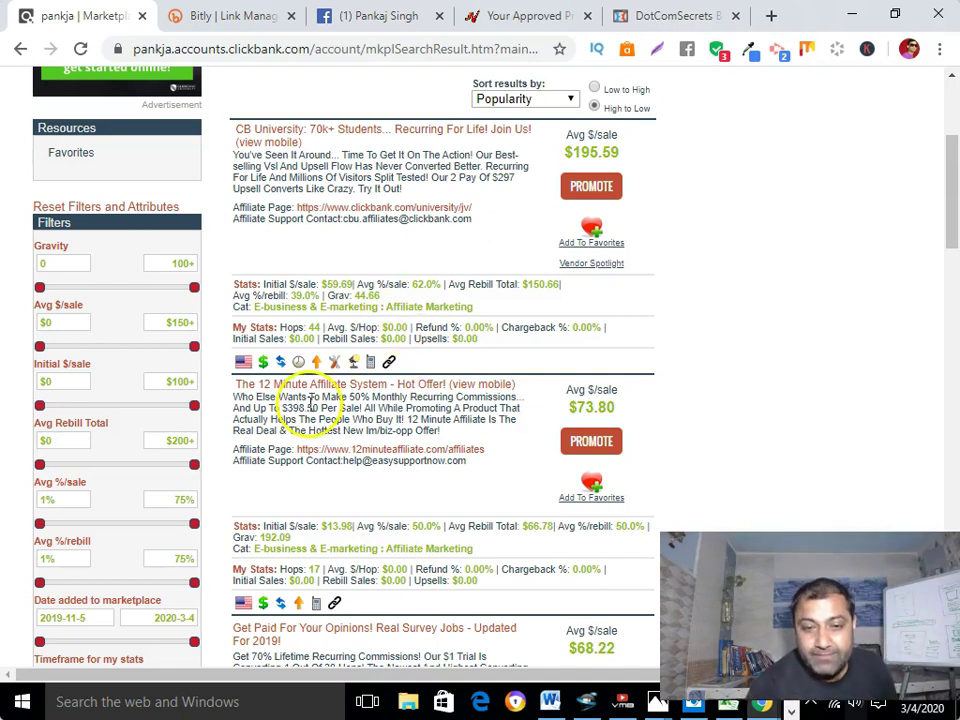
scroll(311, 400, down, 2)
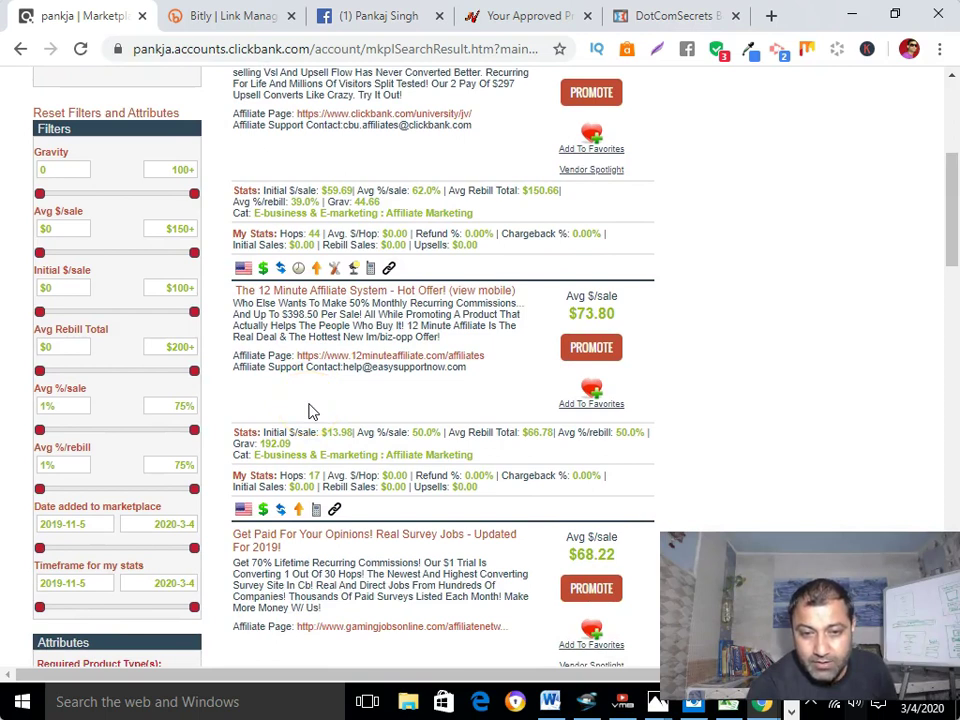
scroll(311, 411, down, 2)
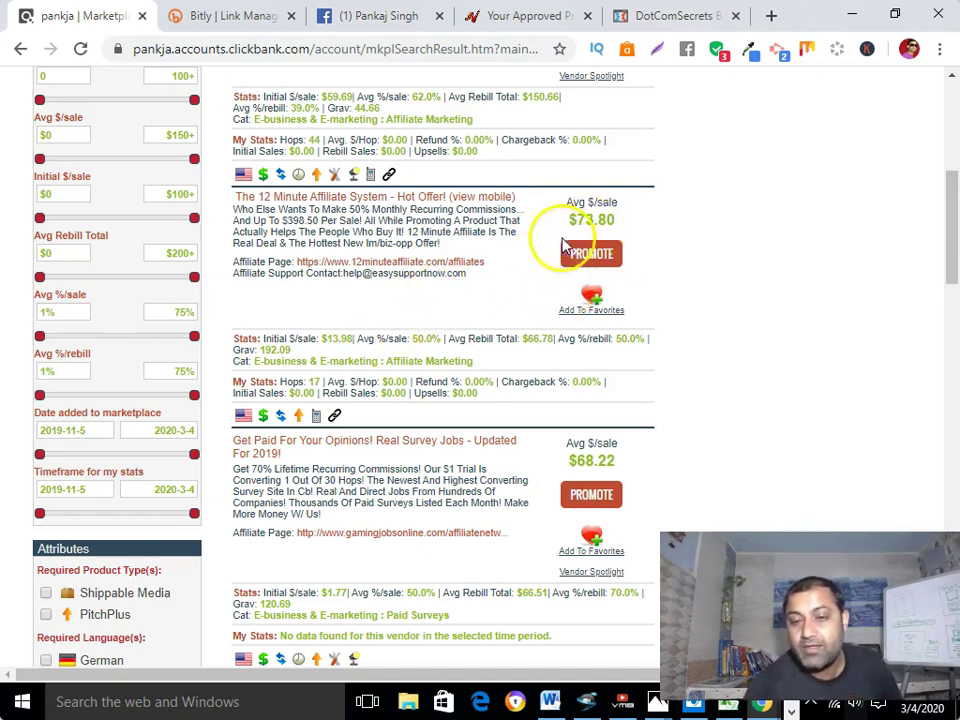
click(591, 256)
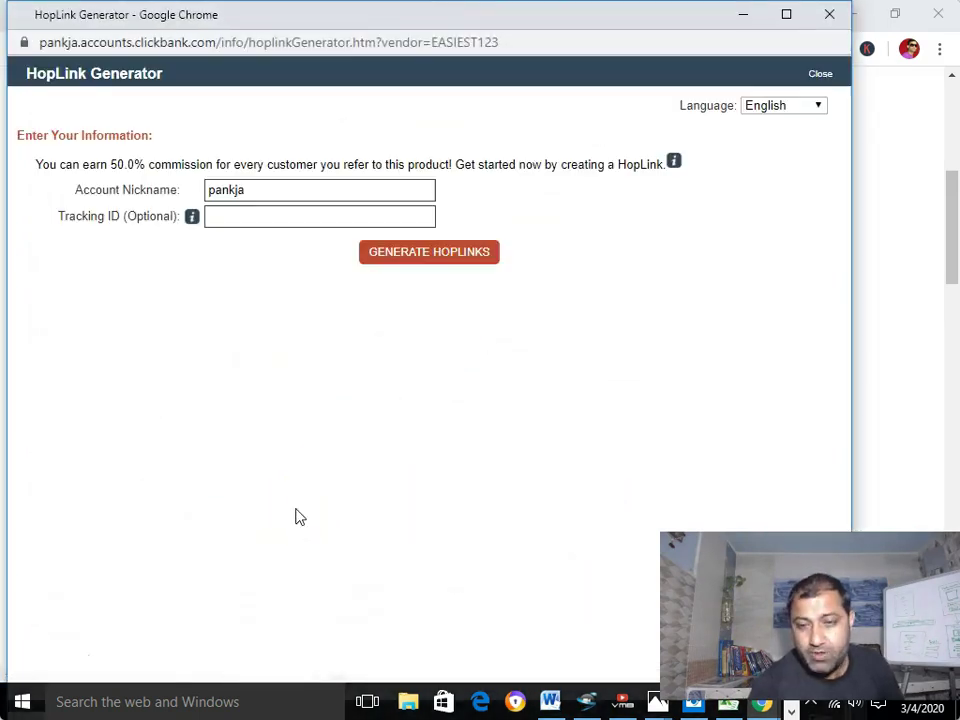
click(390, 260)
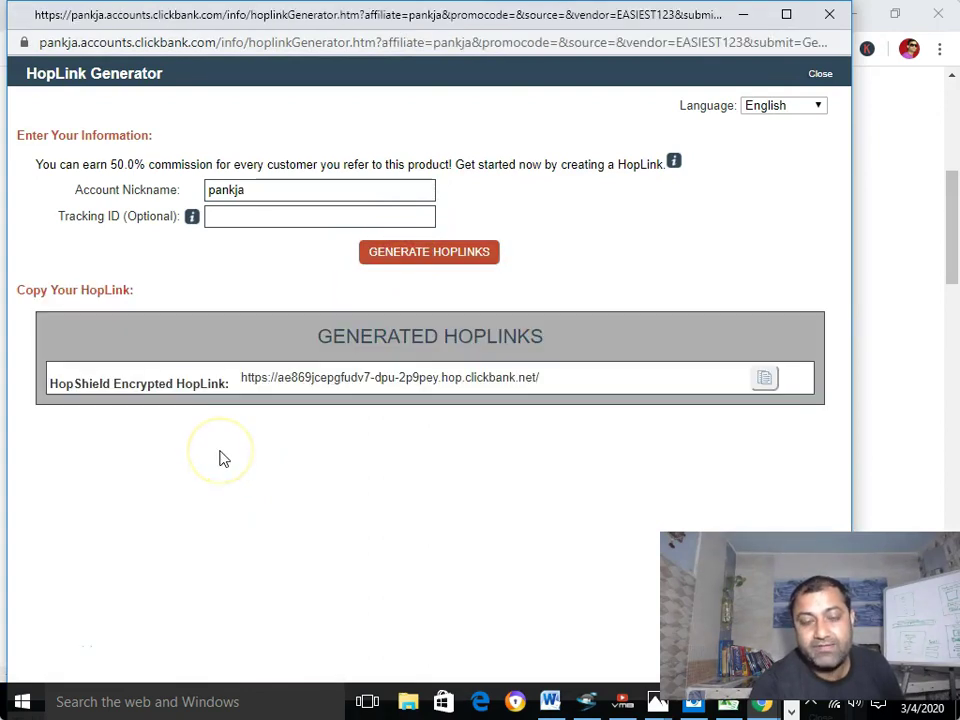
- Copy the full HopShield encrypted HopLink and return to the marketplace results
double_click(345, 376)
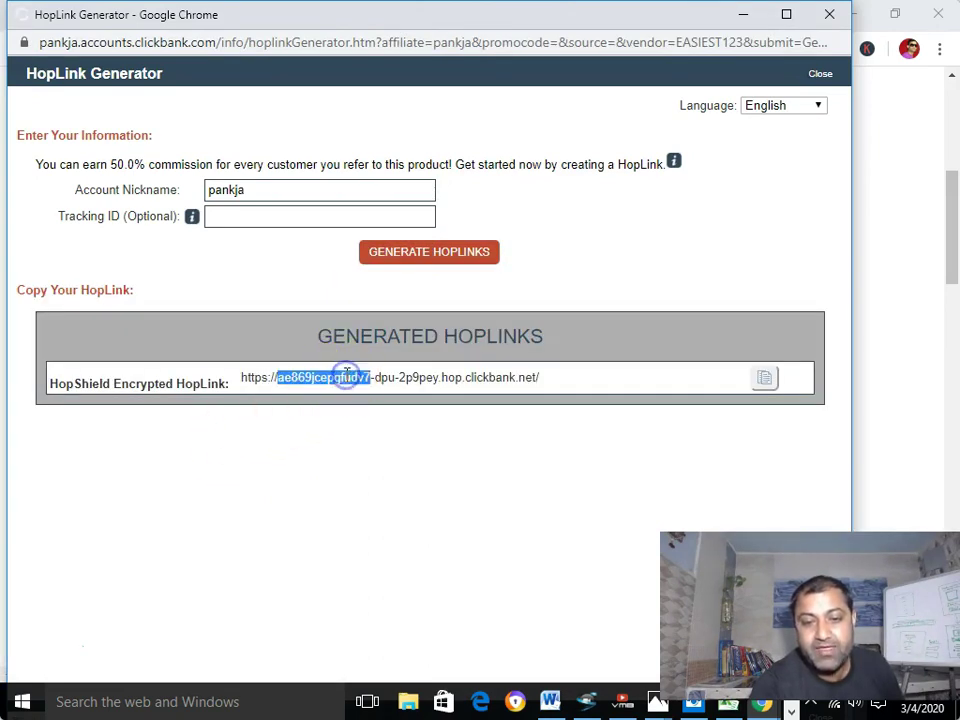
triple_click(345, 376)
right_click(343, 376)
click(386, 390)
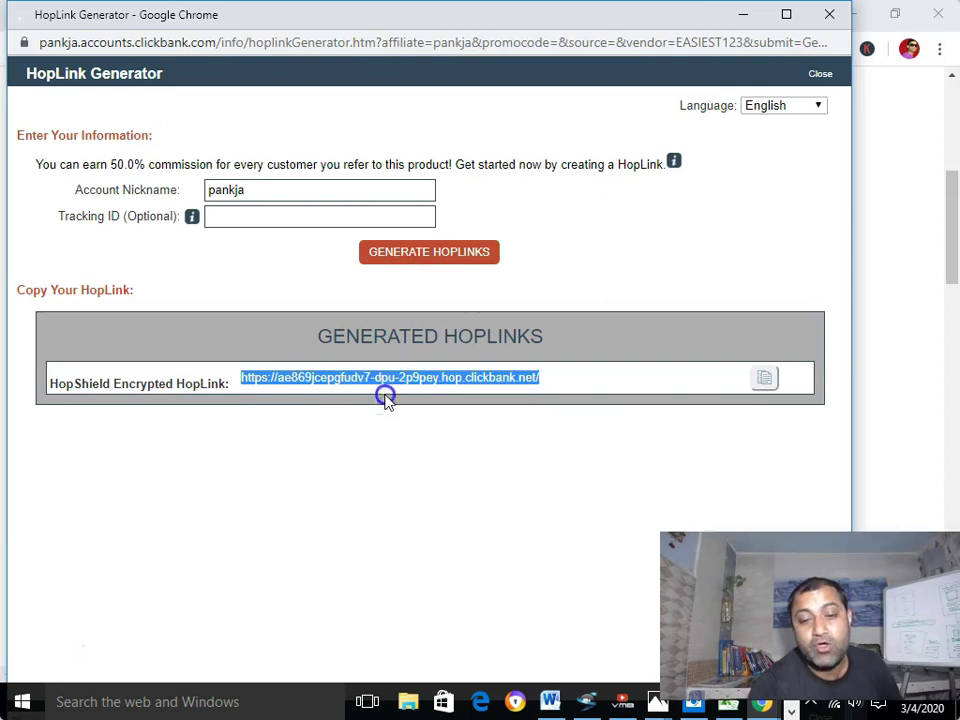
click(731, 16)
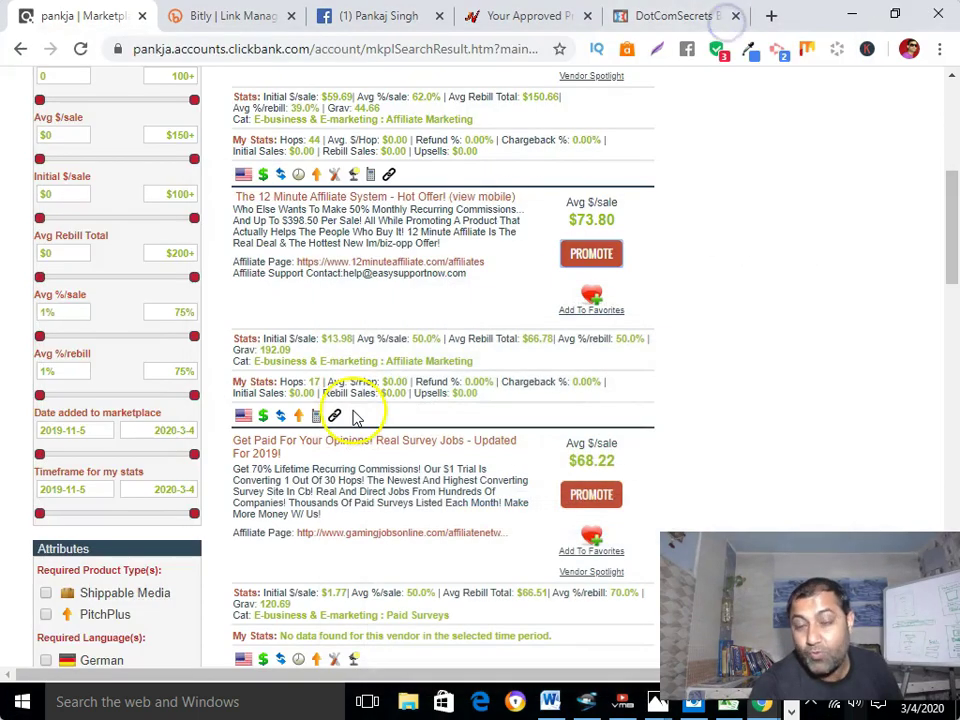
- Switch to Bitly and create a bit.ly short link from the copied ClickBank HopLink
click(250, 24)
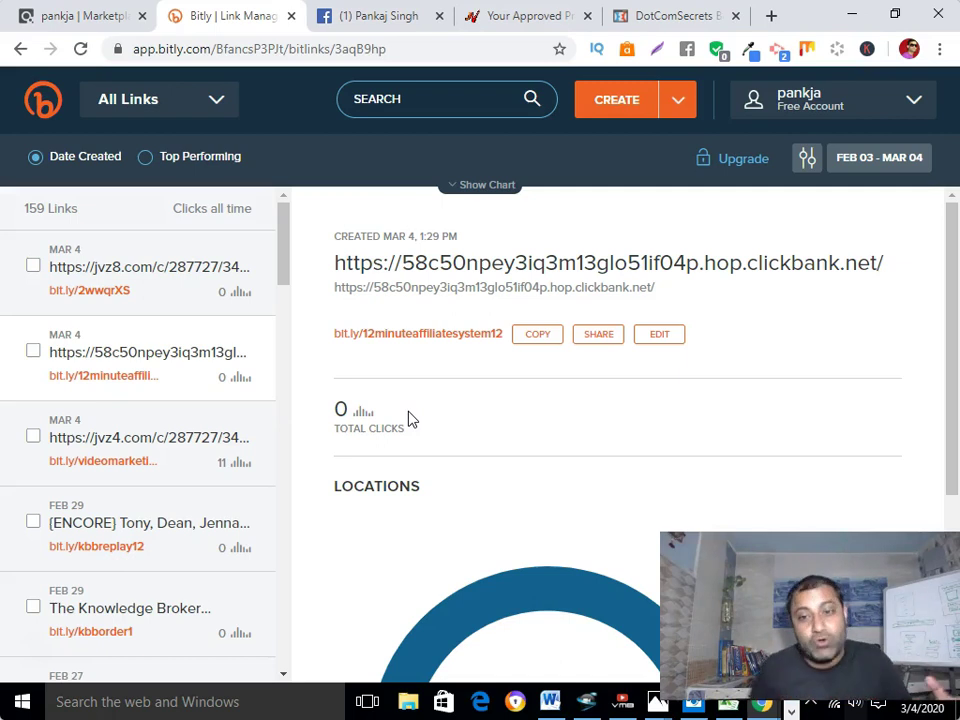
click(620, 102)
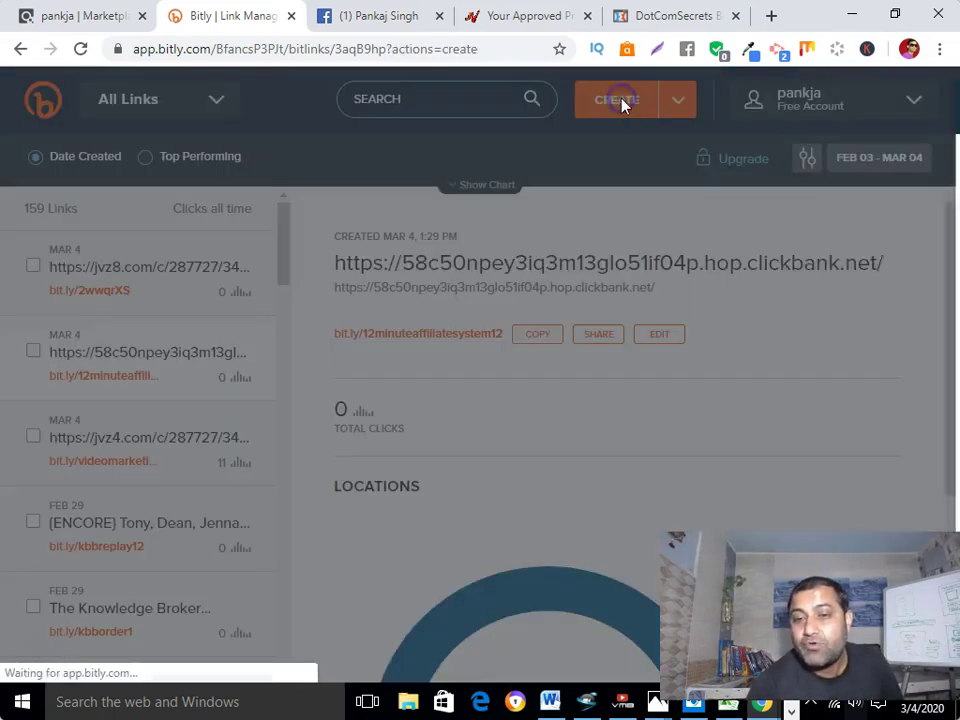
click(720, 252)
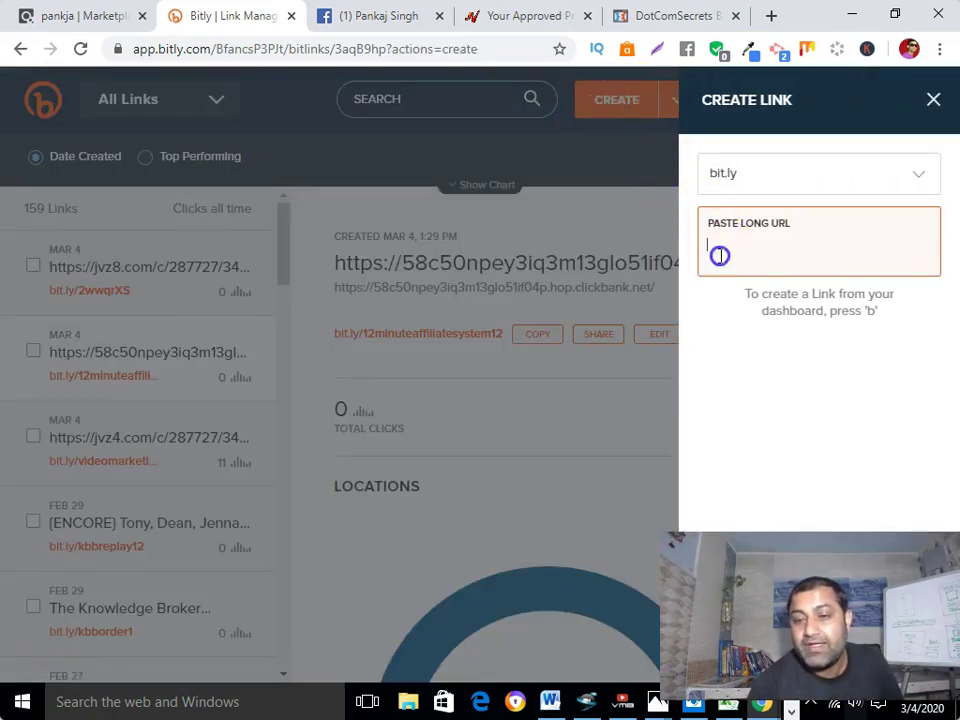
right_click(718, 255)
click(763, 371)
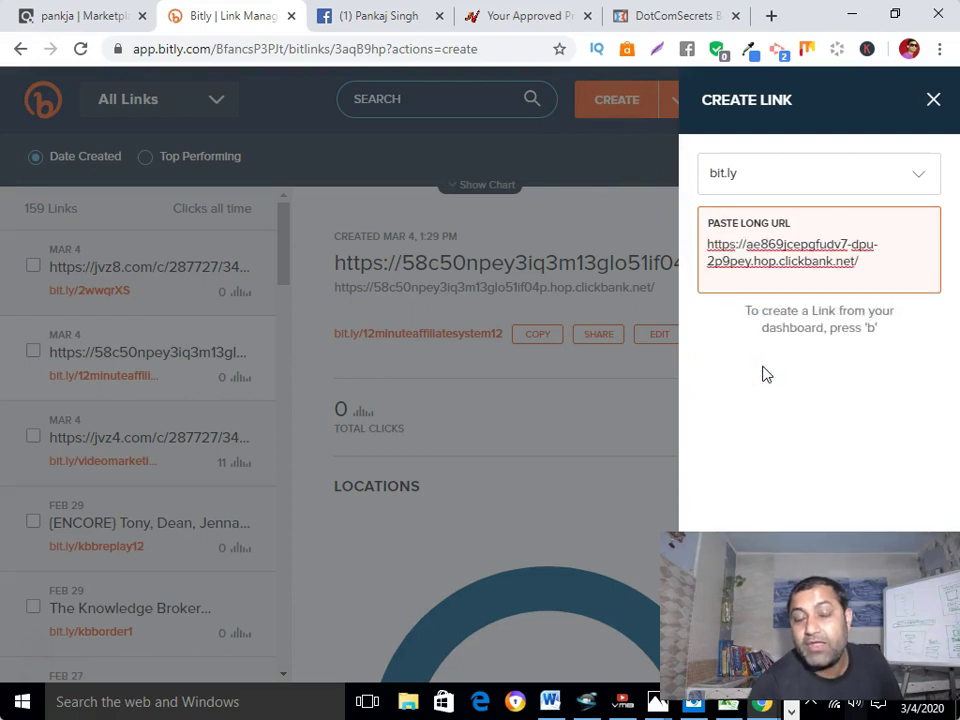
click(619, 411)
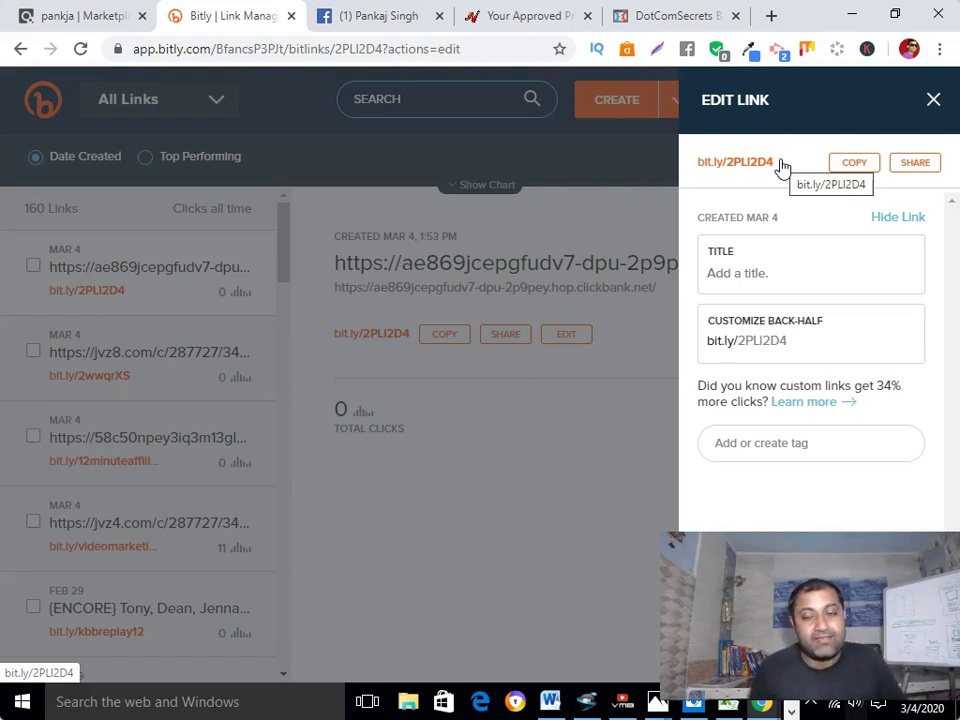
- Copy the new bit.ly short link, keeping its back-half as generated and leaving the link editor
click(793, 341)
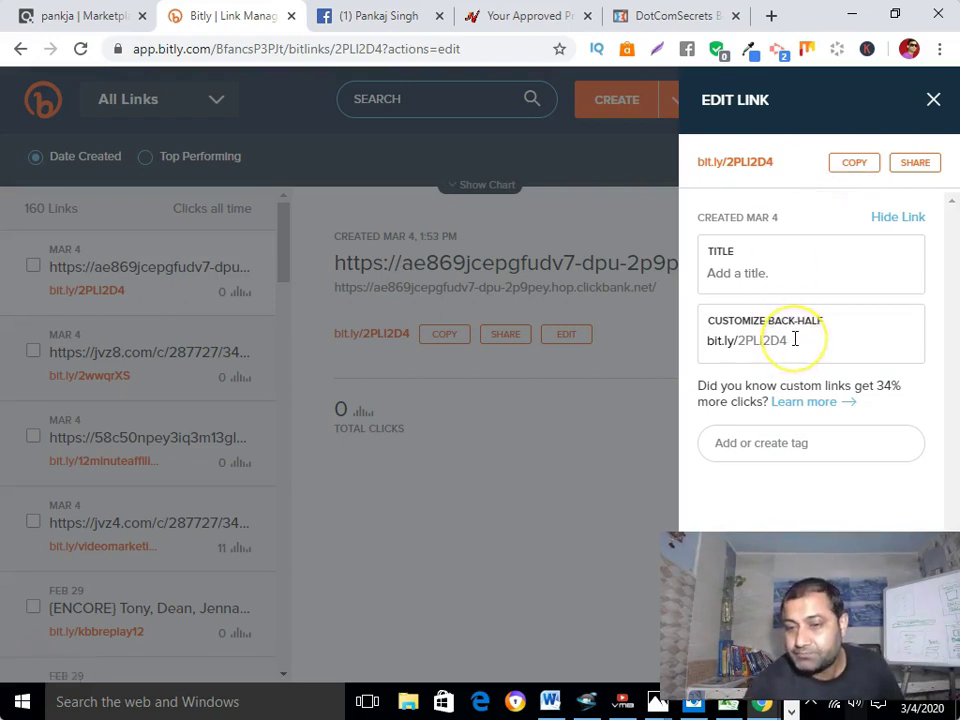
click(845, 162)
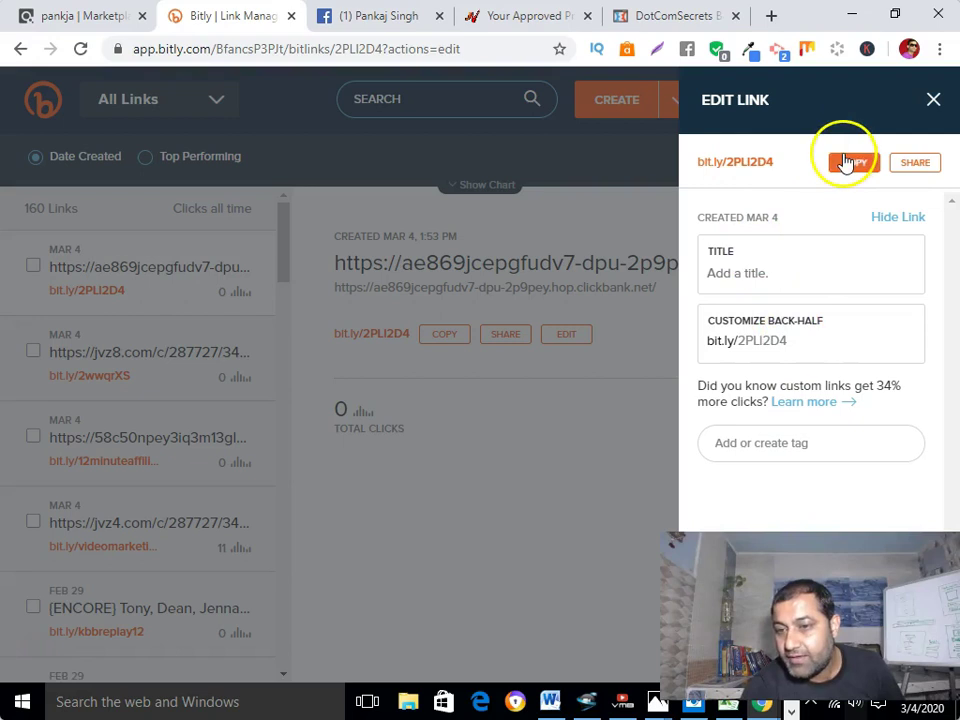
click(606, 434)
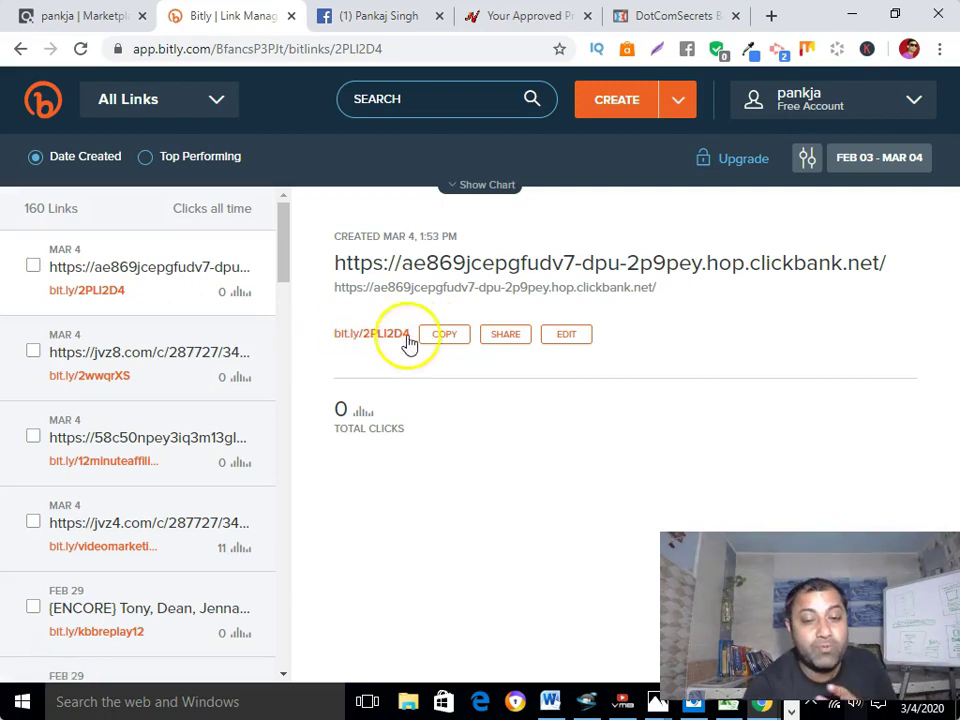
click(444, 338)
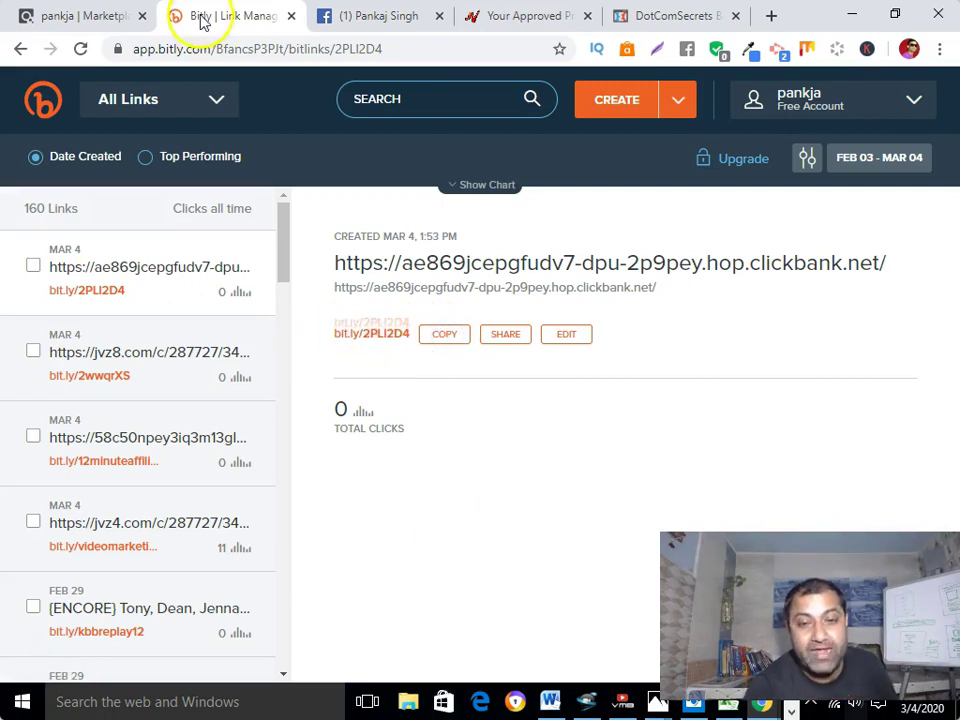
- Switch to the Facebook profile and add the copied bit.ly link to the website links in the Intro section
click(378, 16)
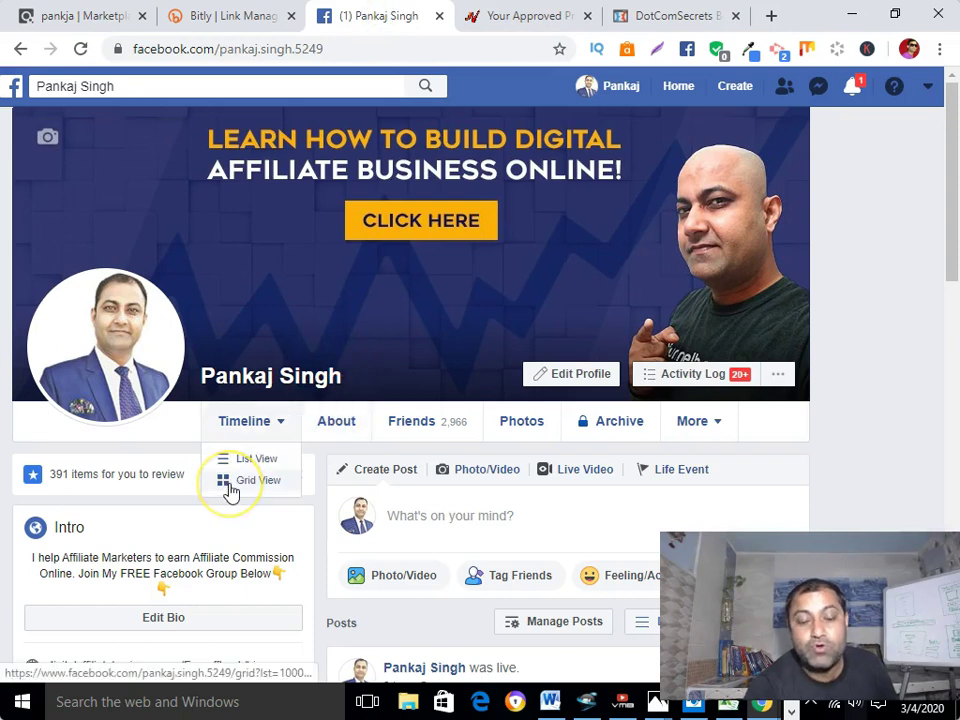
scroll(230, 490, down, 3)
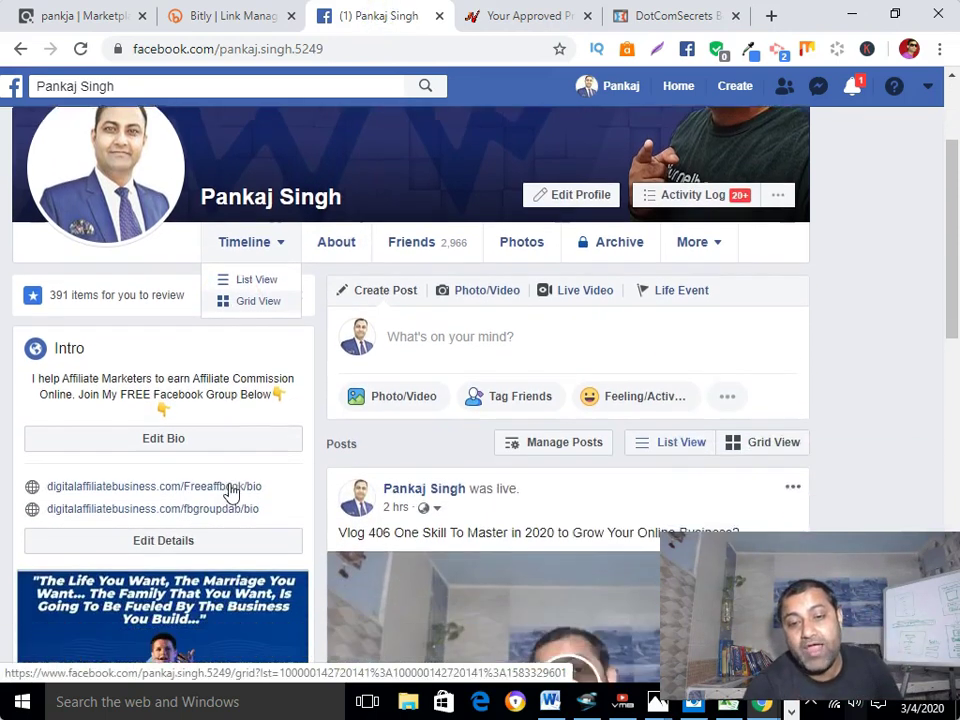
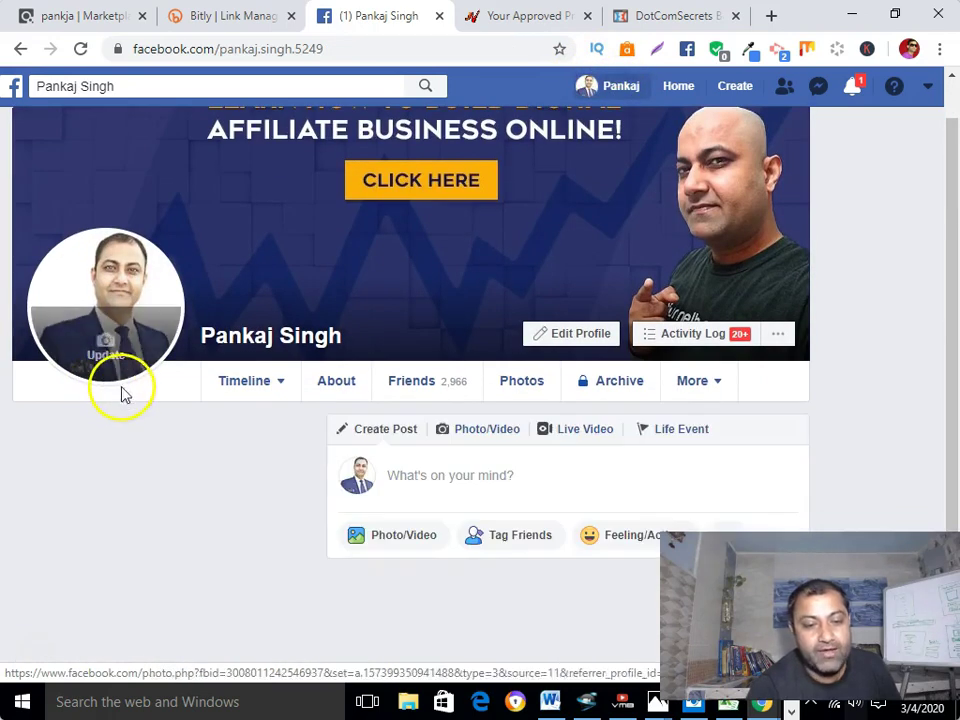
scroll(214, 489, down, 3)
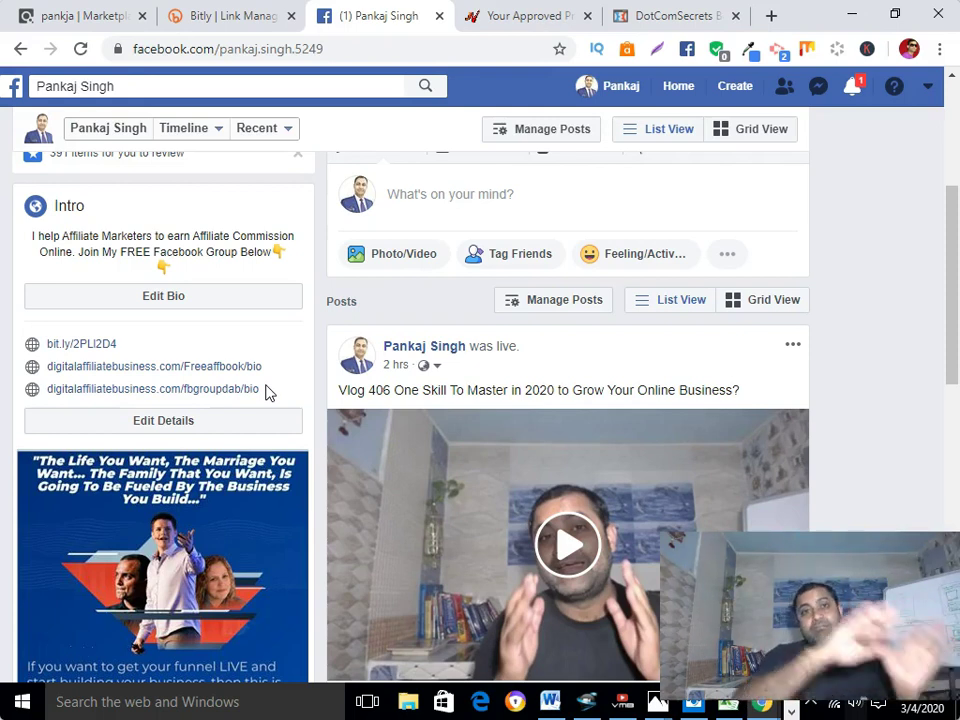
- Open the bit.ly link from the profile's Intro and look over the 12 Minute Affiliate landing page
click(100, 346)
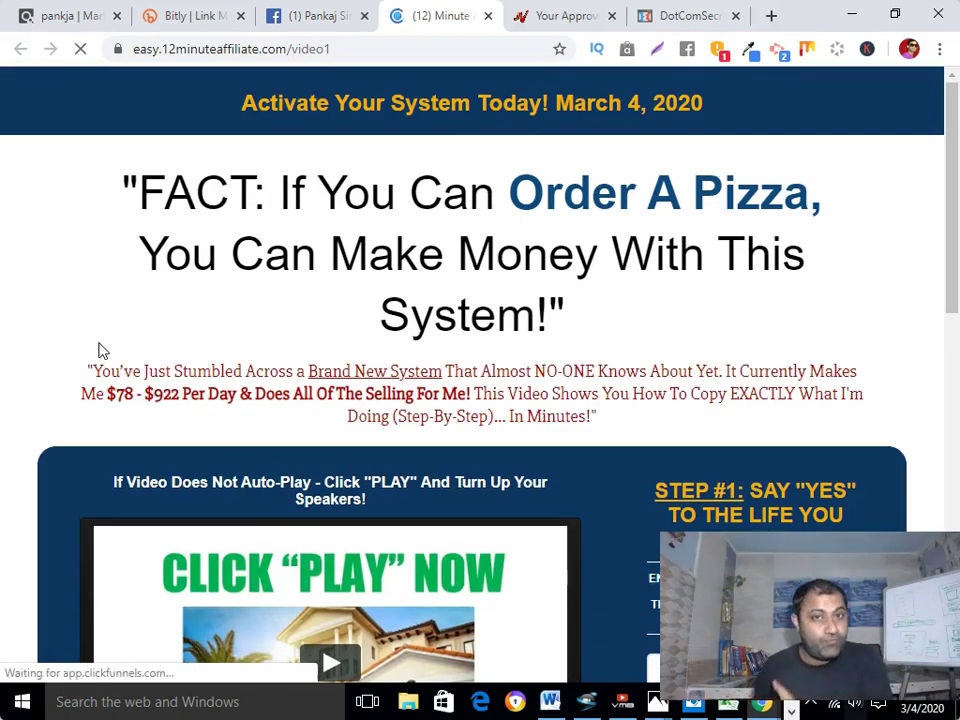
scroll(321, 278, down, 6)
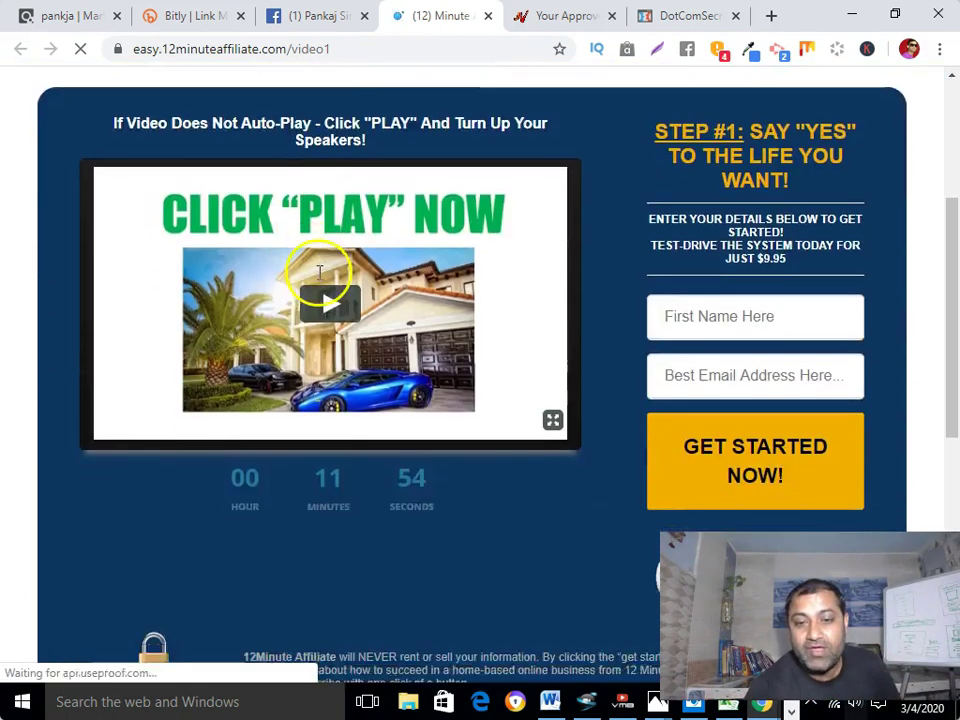
scroll(317, 272, up, 6)
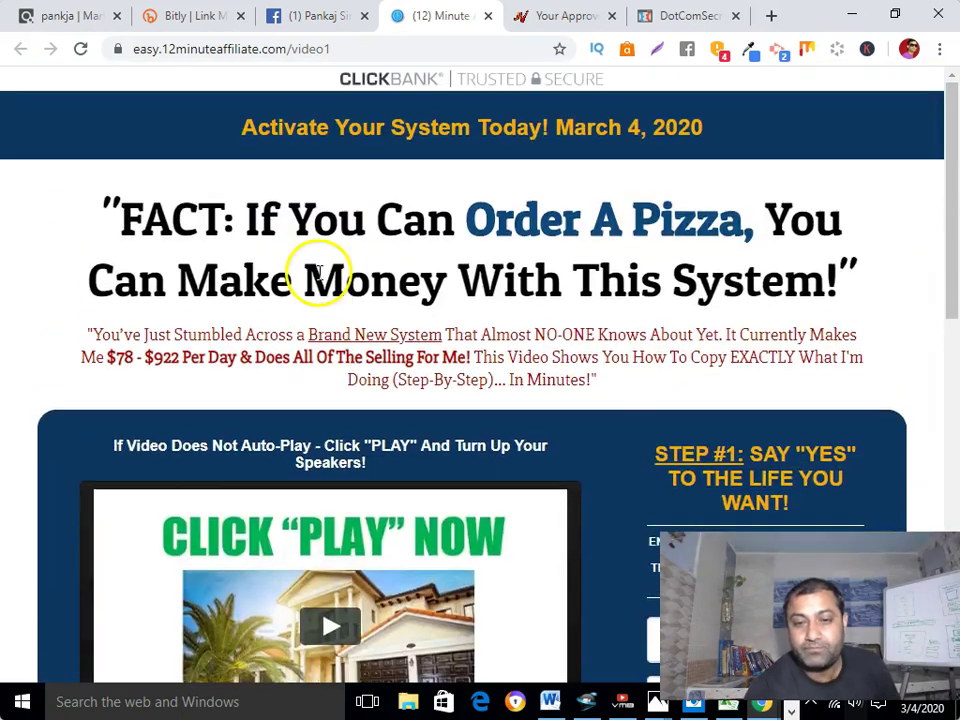
- Switch to JVZoo's approved products and examine the listed offers, including the launch date, conversion and EPC of Fade To Black
click(543, 18)
scroll(339, 264, down, 5)
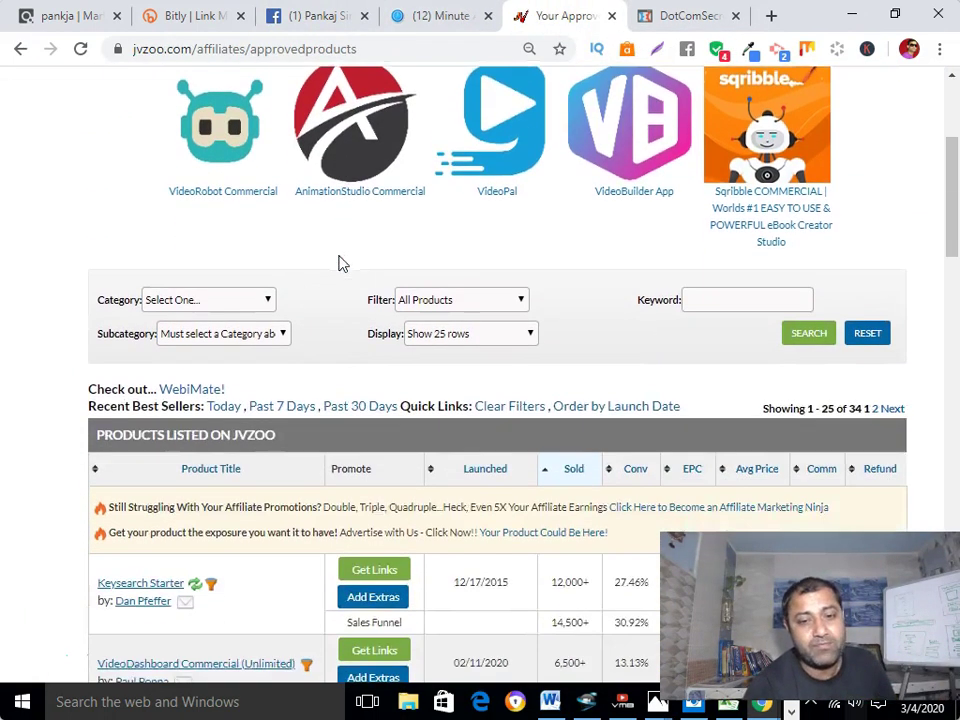
scroll(316, 311, down, 2)
scroll(296, 307, down, 3)
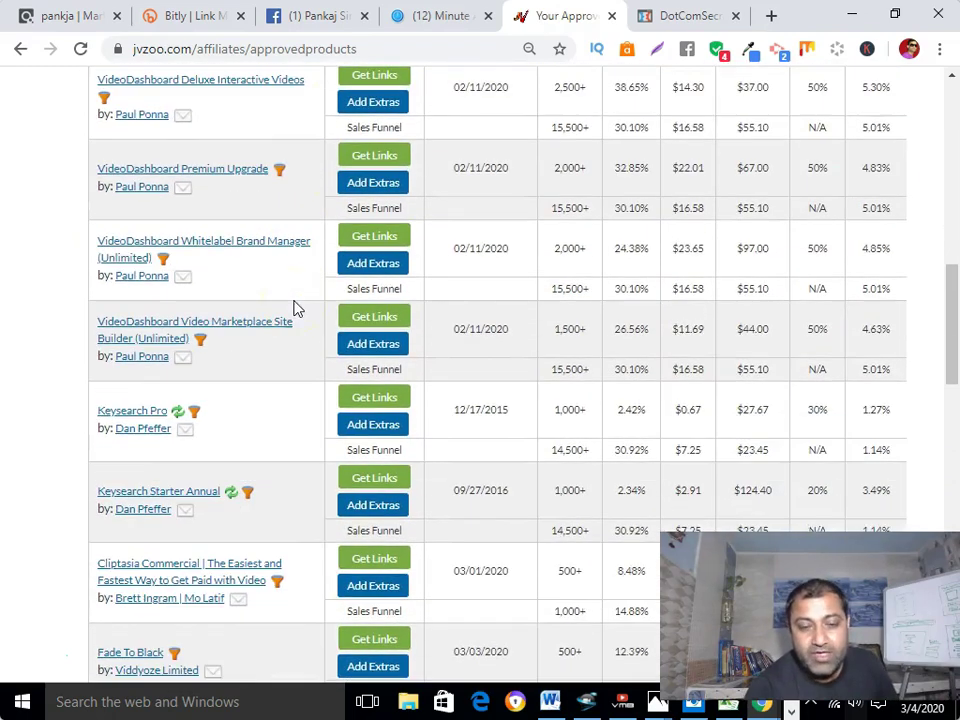
scroll(296, 307, up, 10)
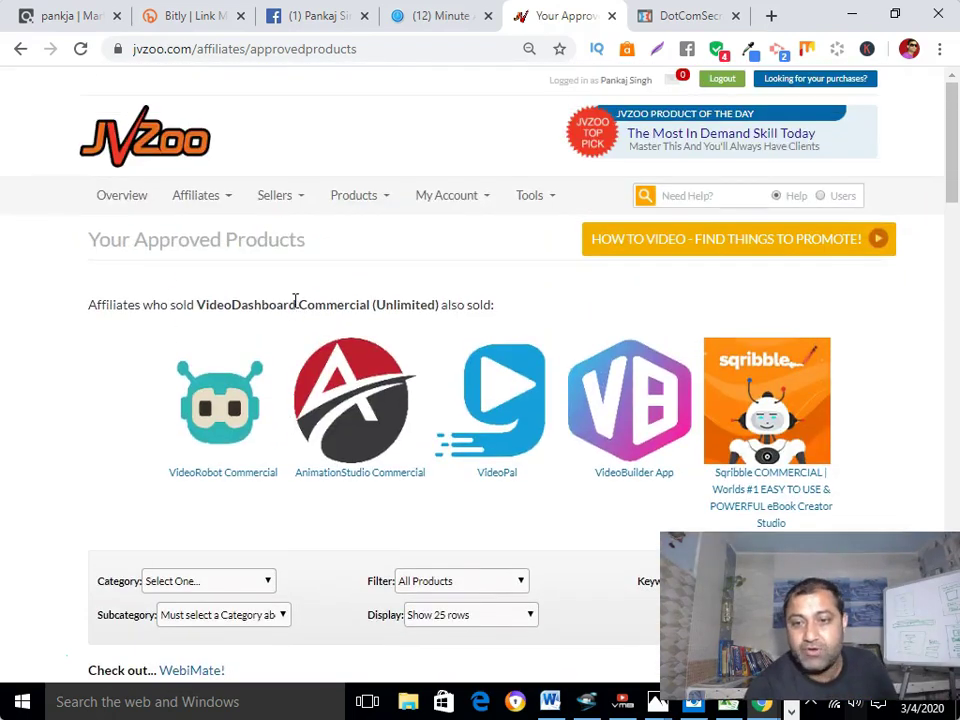
scroll(150, 330, down, 9)
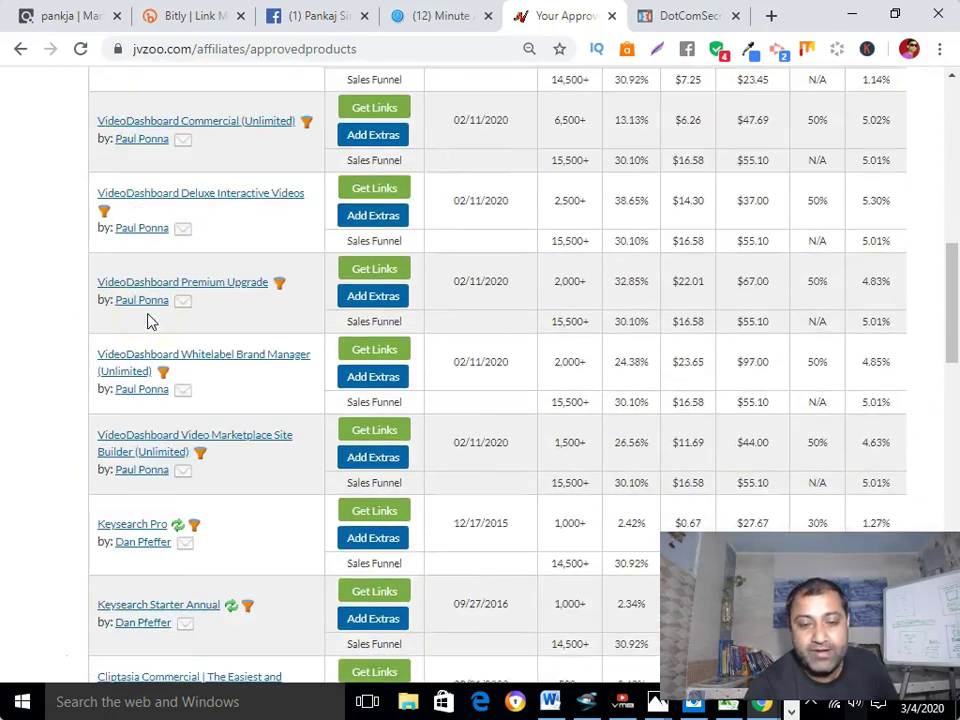
scroll(148, 320, down, 4)
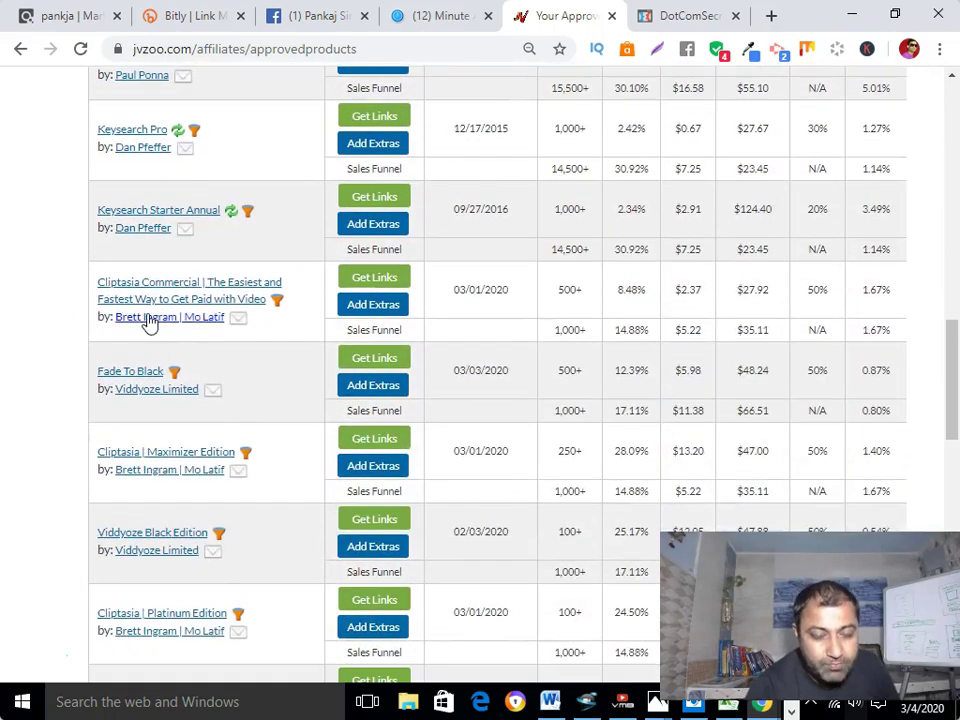
scroll(148, 322, down, 1)
click(261, 289)
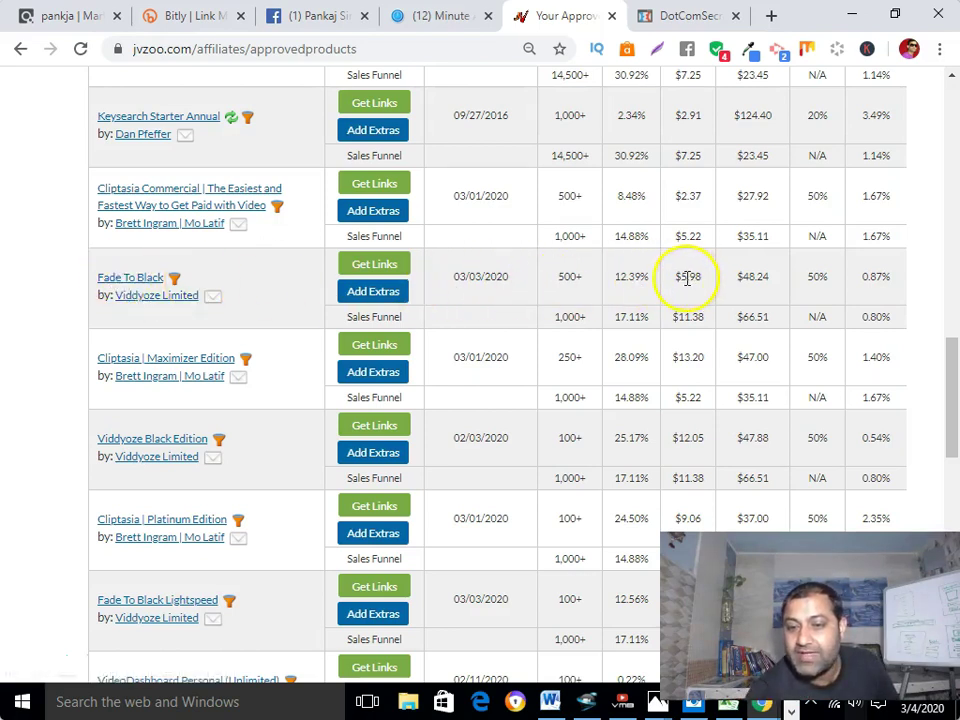
scroll(684, 280, up, 10)
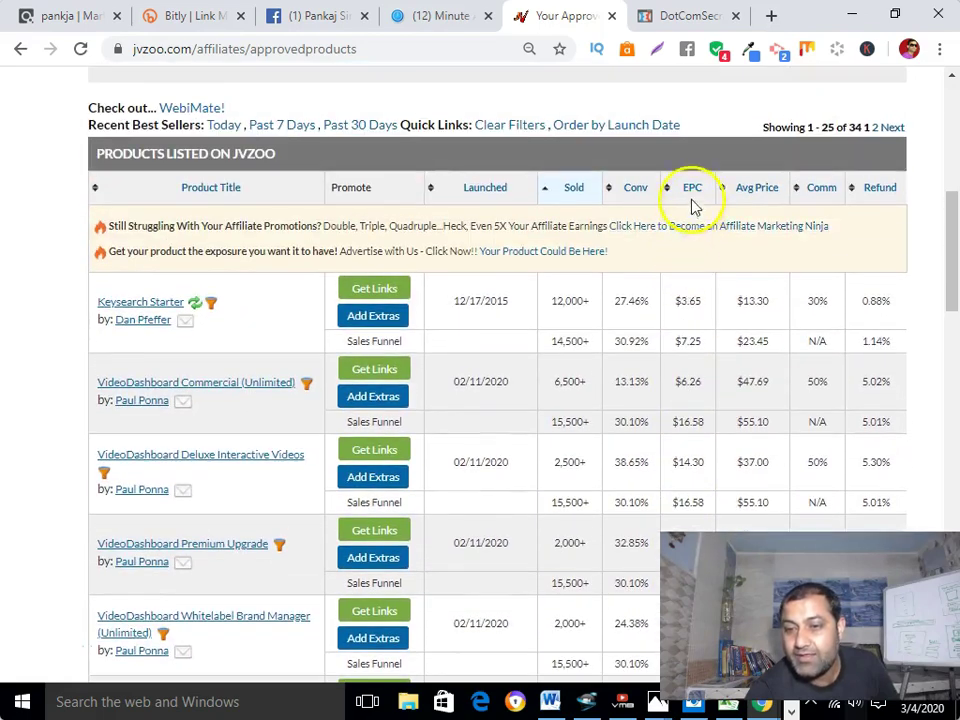
- Review the launch date and conversion figures of the approved products and copy the affiliate link for Fade To Black
scroll(677, 420, down, 6)
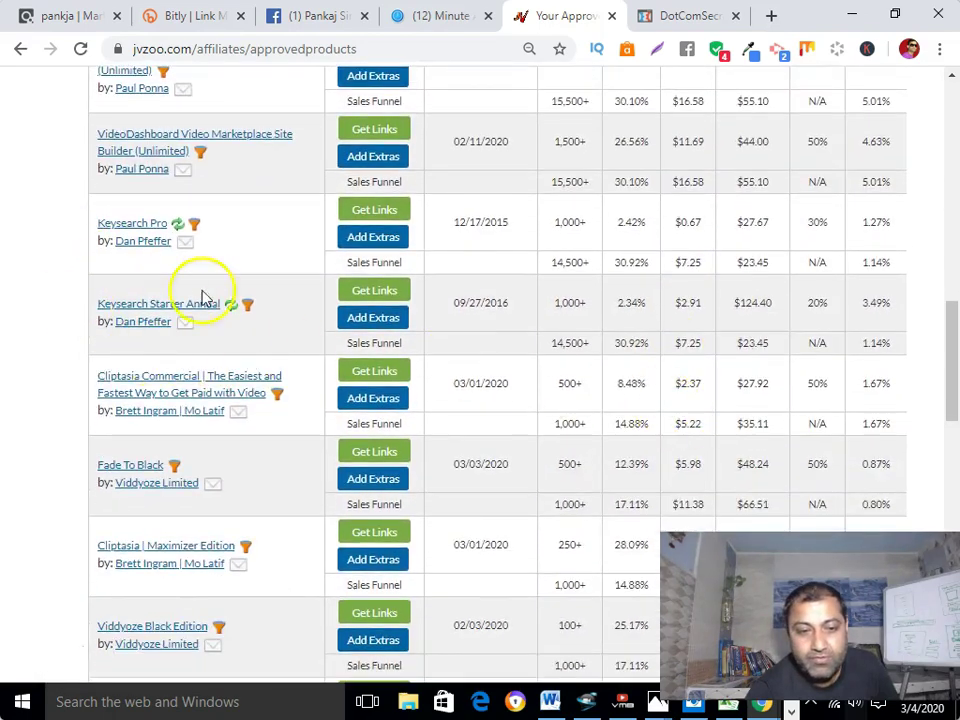
scroll(203, 298, down, 2)
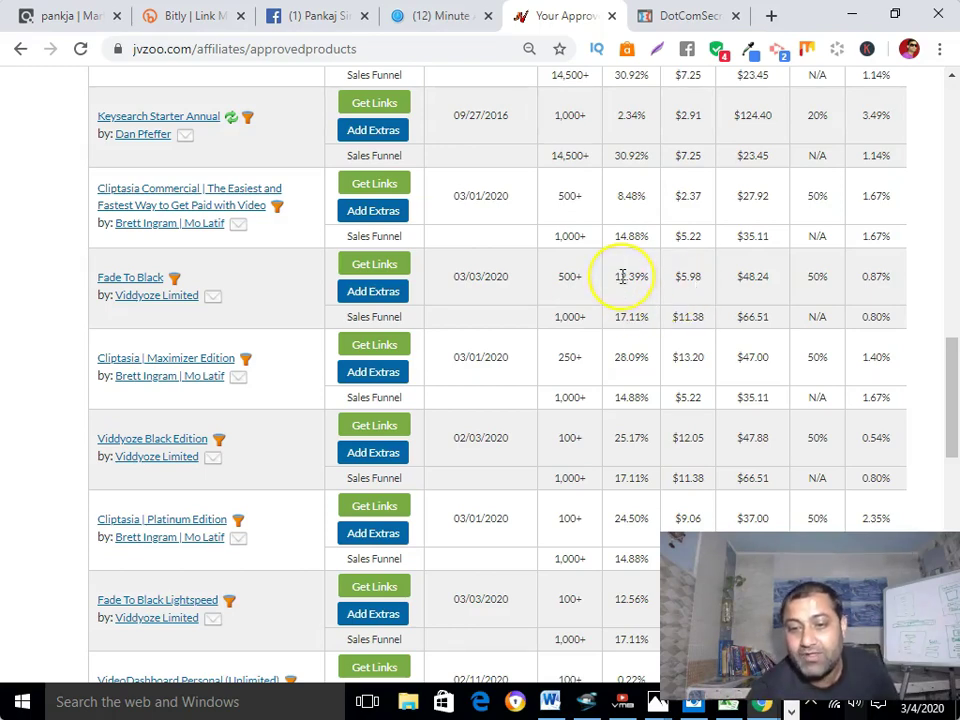
scroll(622, 276, up, 10)
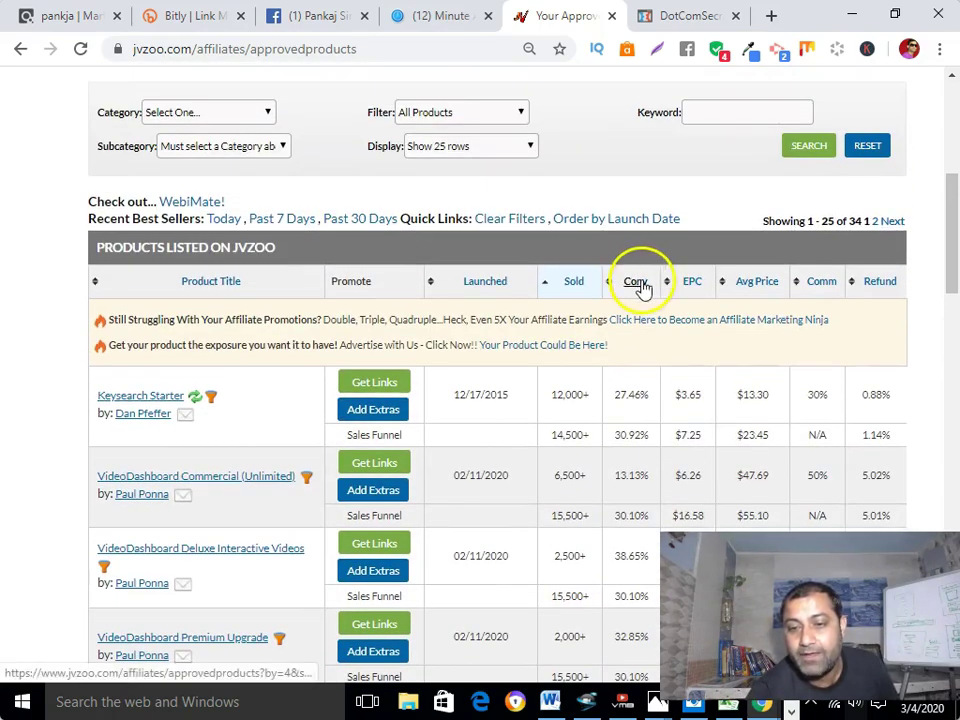
scroll(641, 287, down, 12)
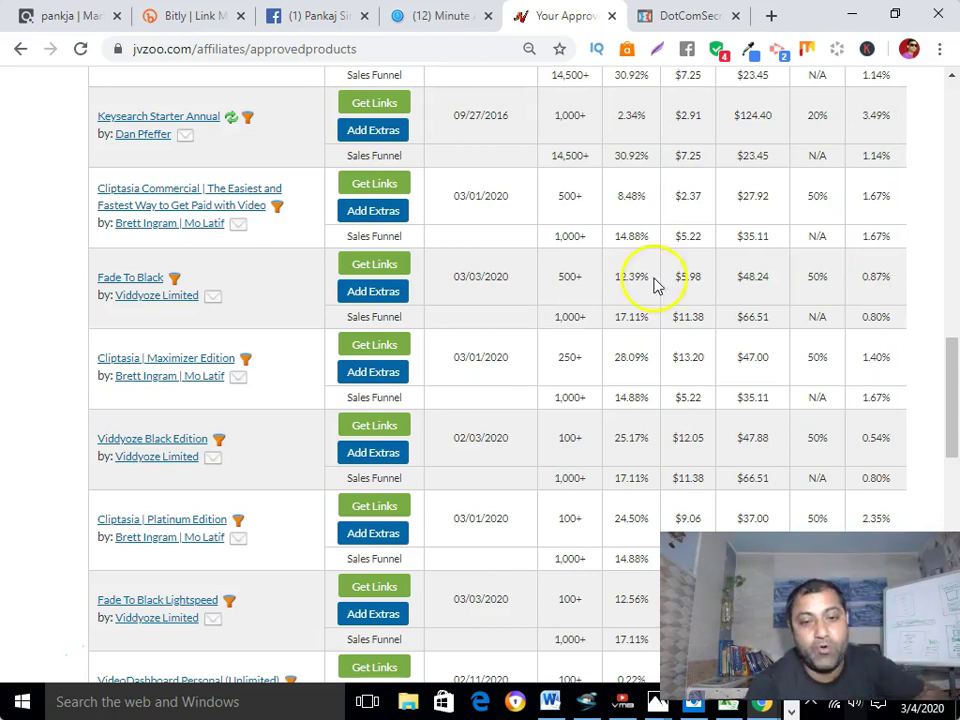
click(363, 270)
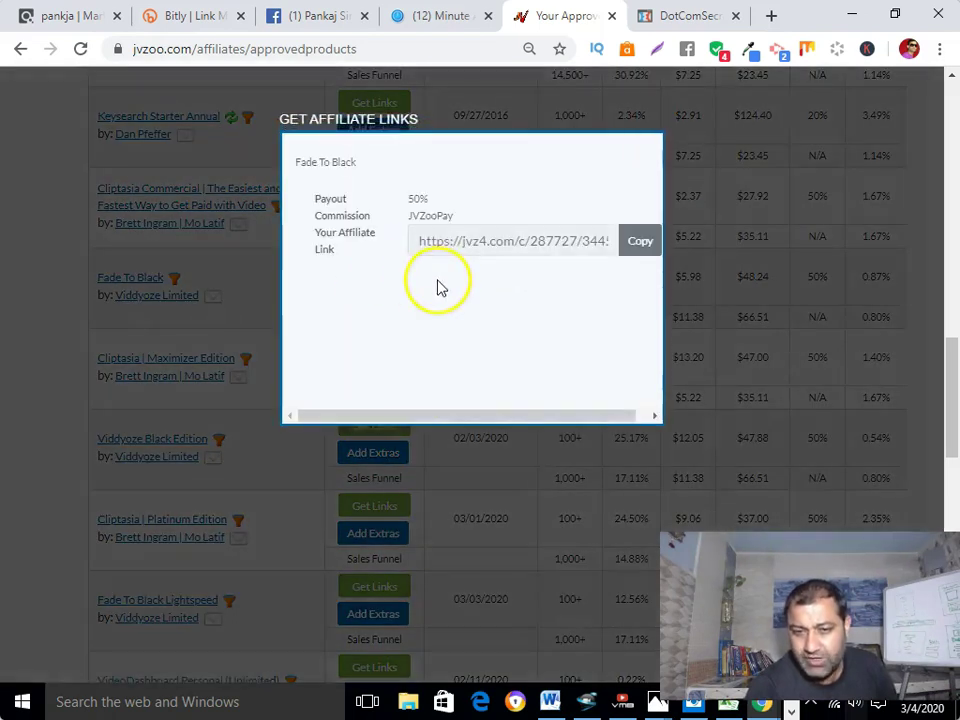
triple_click(470, 243)
right_click(473, 246)
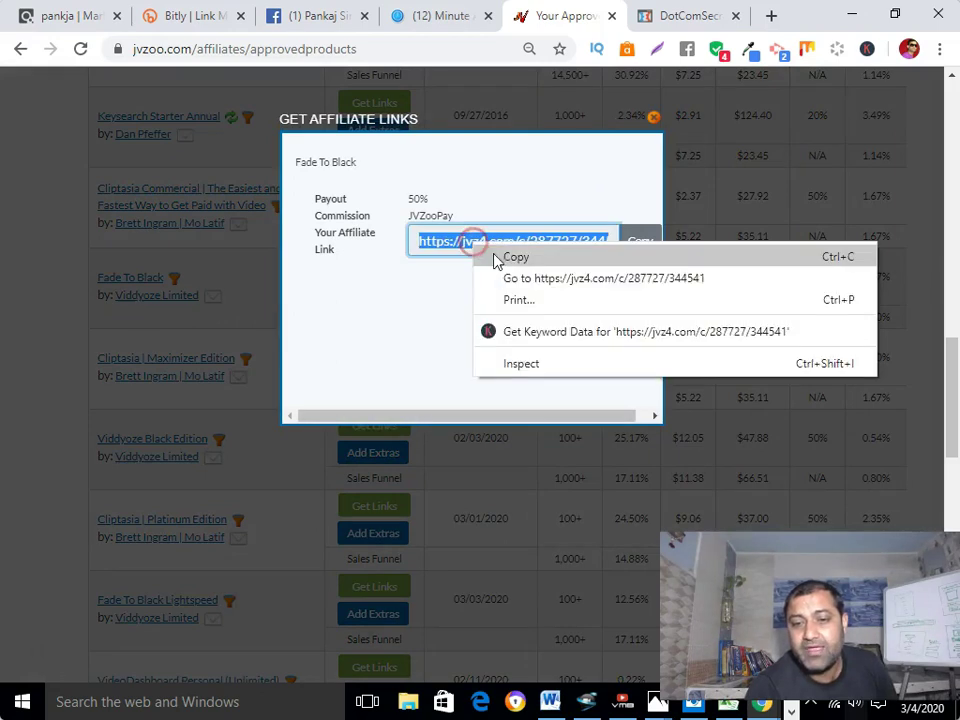
click(513, 258)
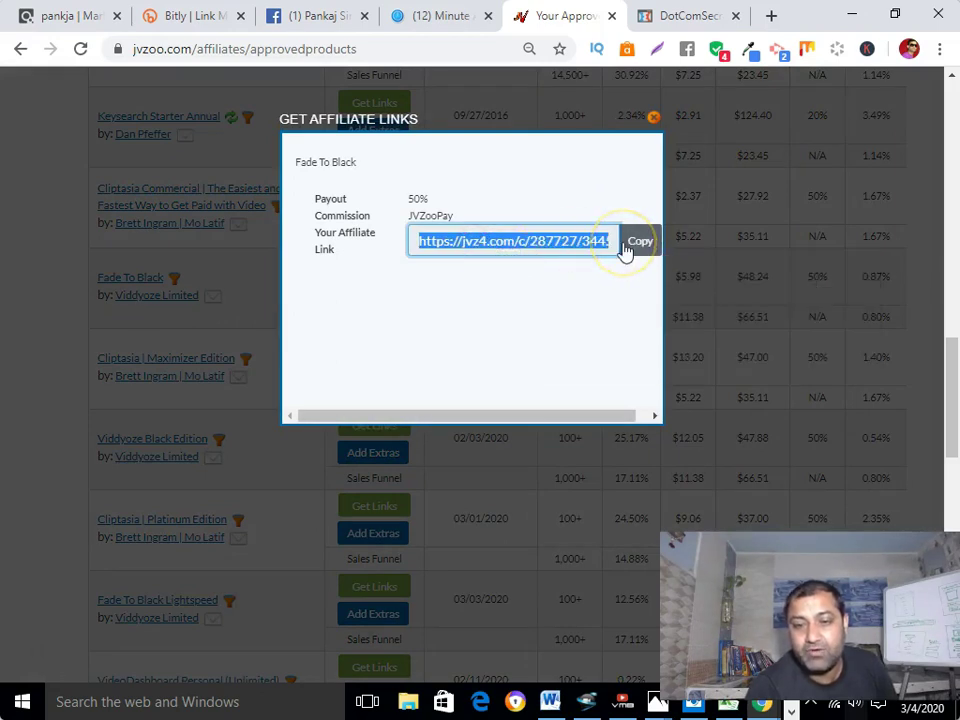
- Switch to Bitly, submit the copied JVZoo affiliate link for shortening, and leave the link editor
click(195, 18)
click(630, 102)
click(750, 262)
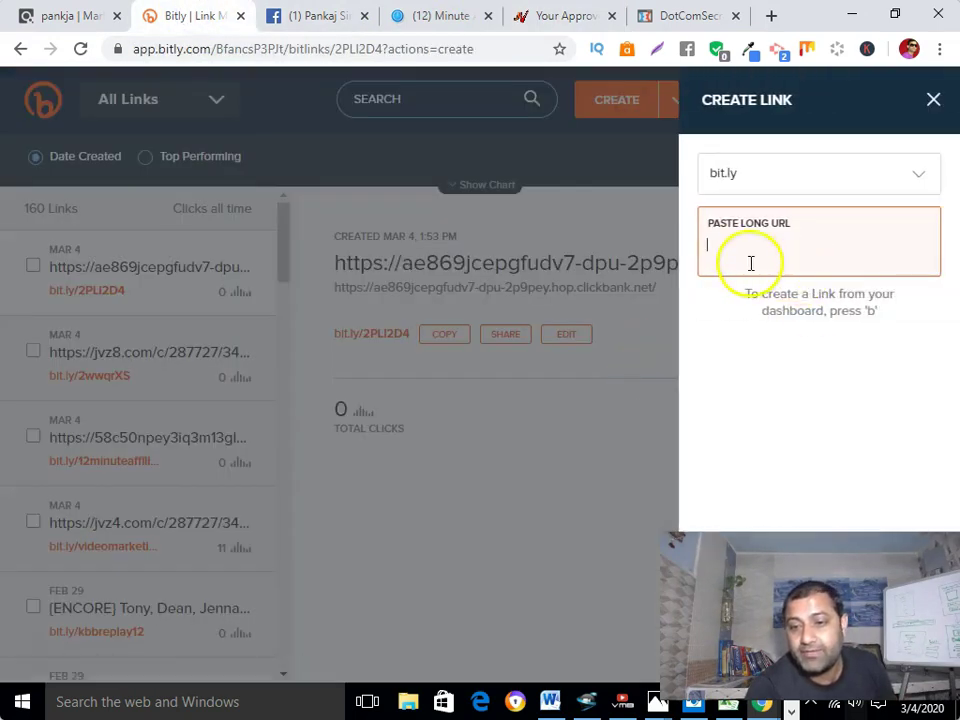
right_click(750, 265)
click(814, 379)
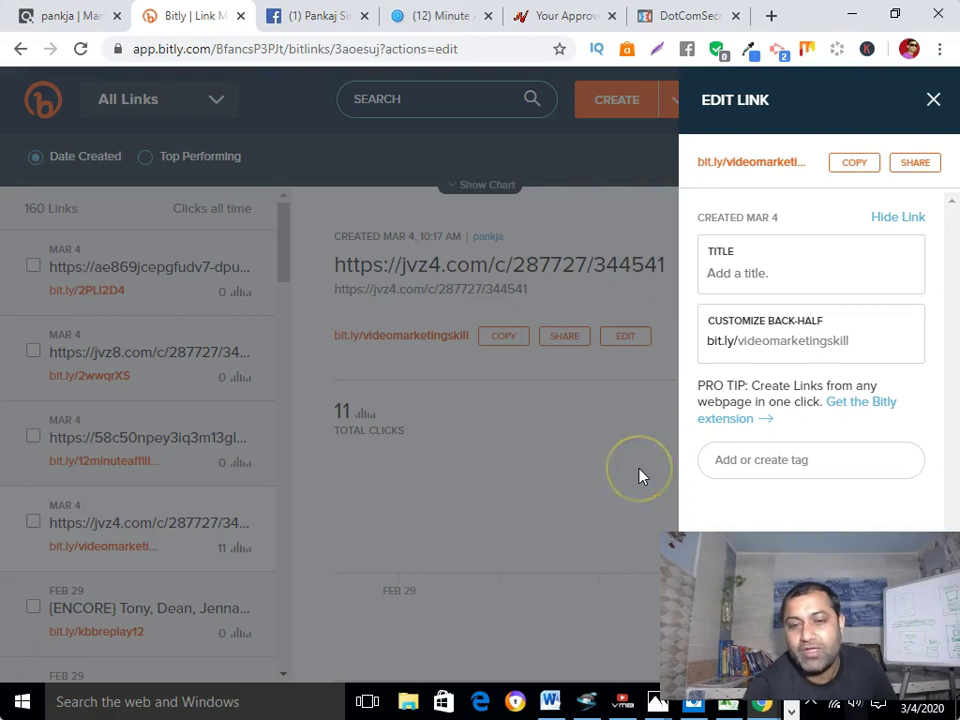
click(581, 461)
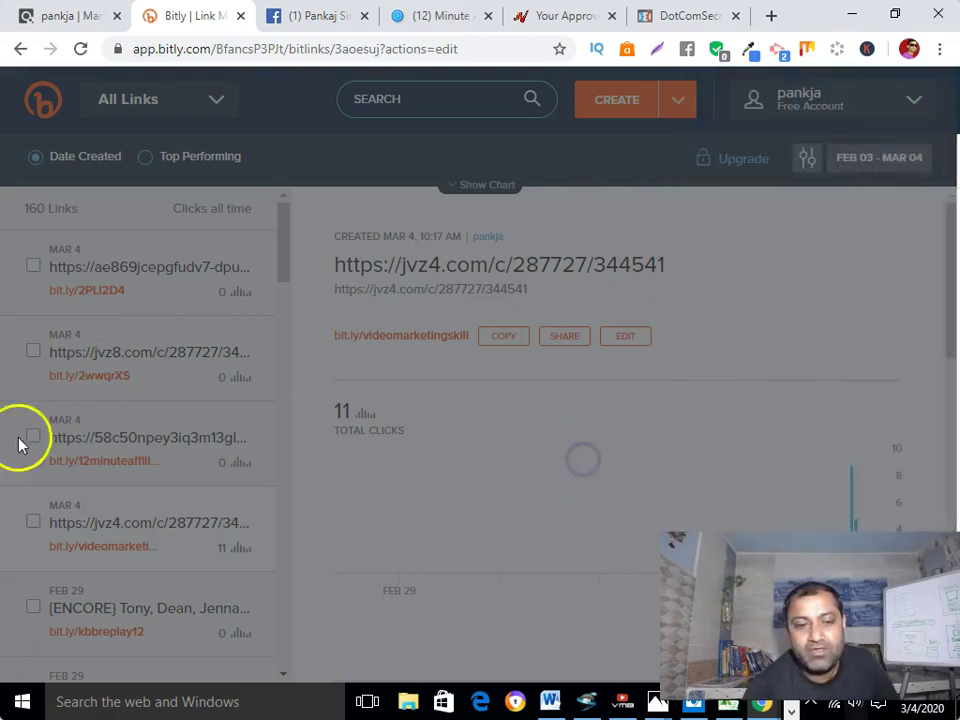
- Try again to create a short link from the copied URL and check the back-half of the jvz4.com link
scroll(193, 411, down, 2)
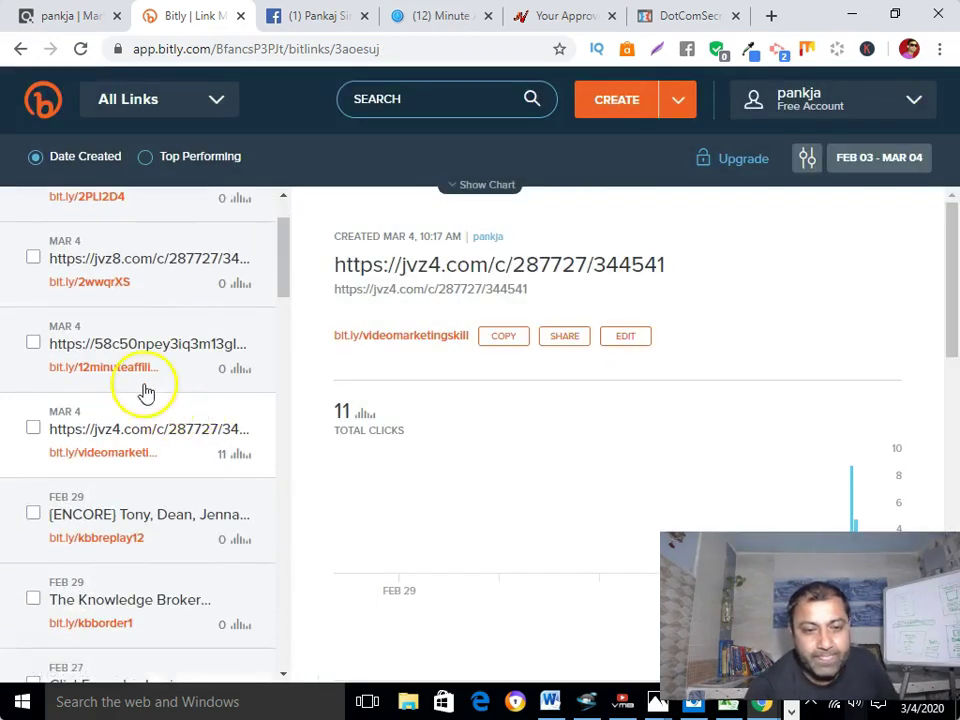
click(145, 283)
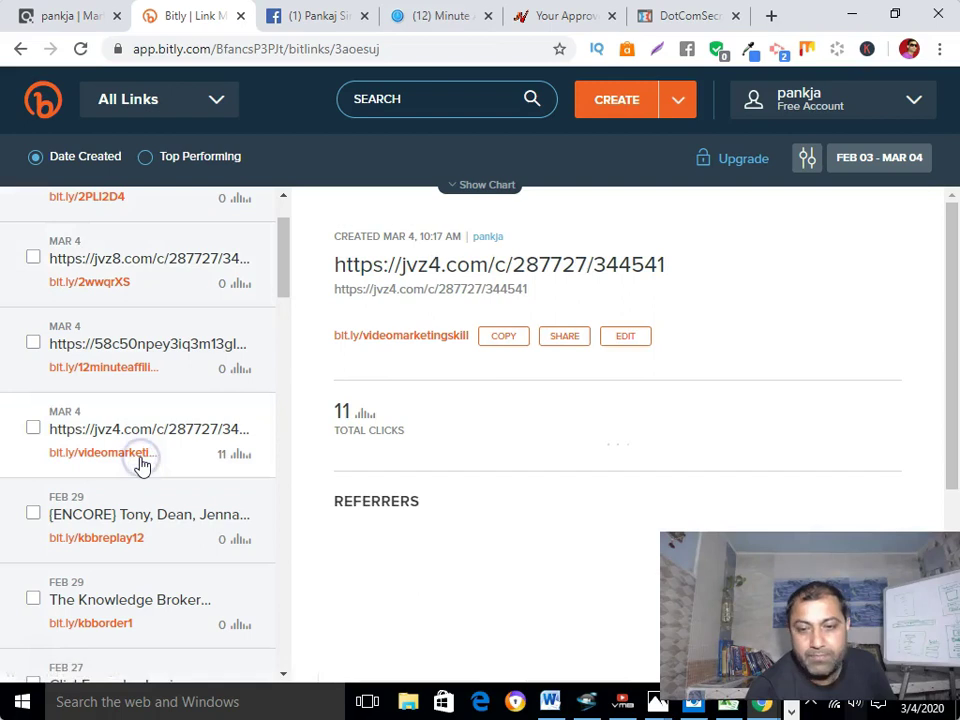
click(624, 100)
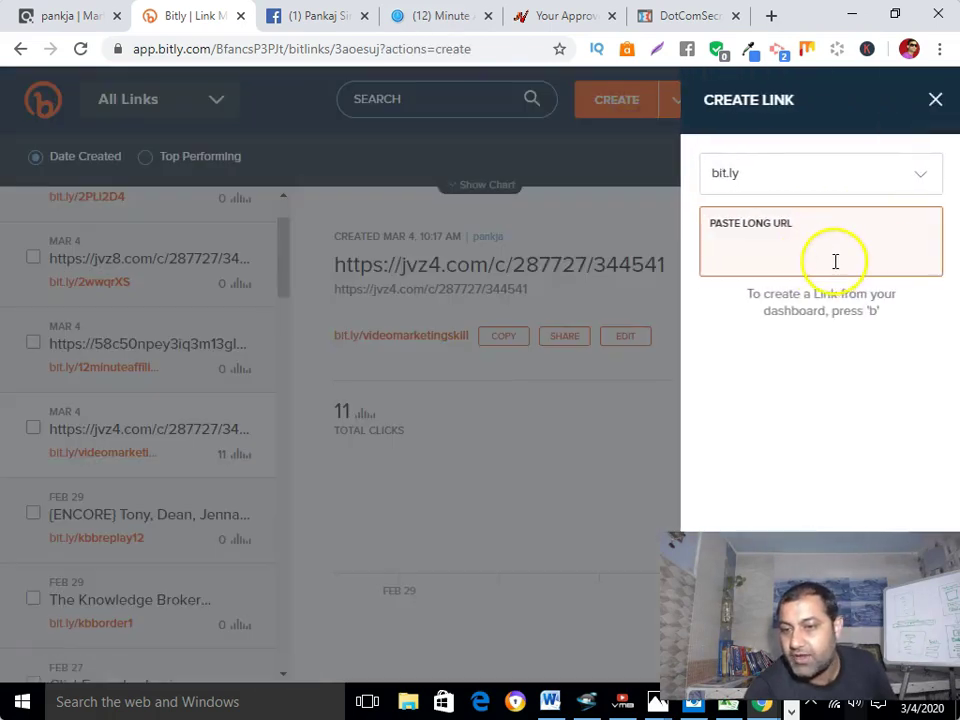
right_click(780, 257)
click(808, 372)
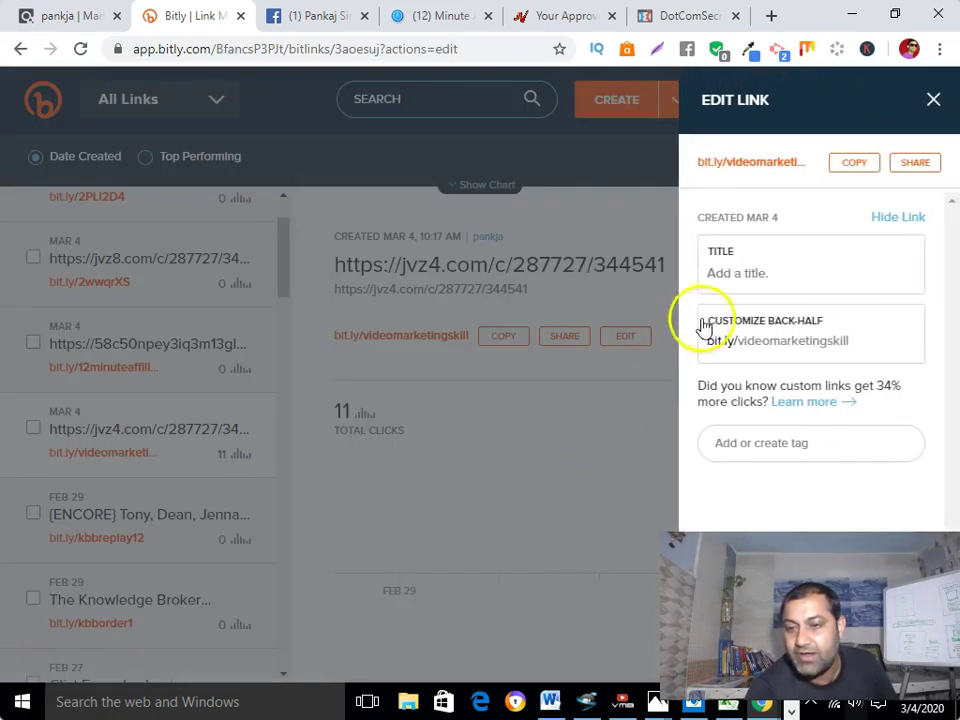
click(447, 375)
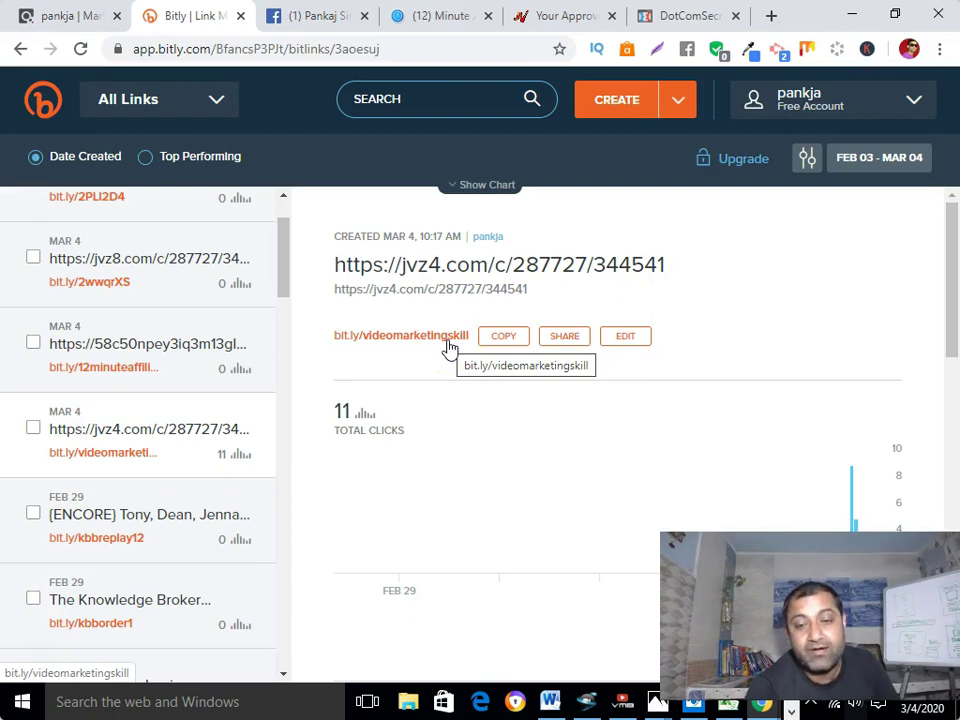
click(626, 340)
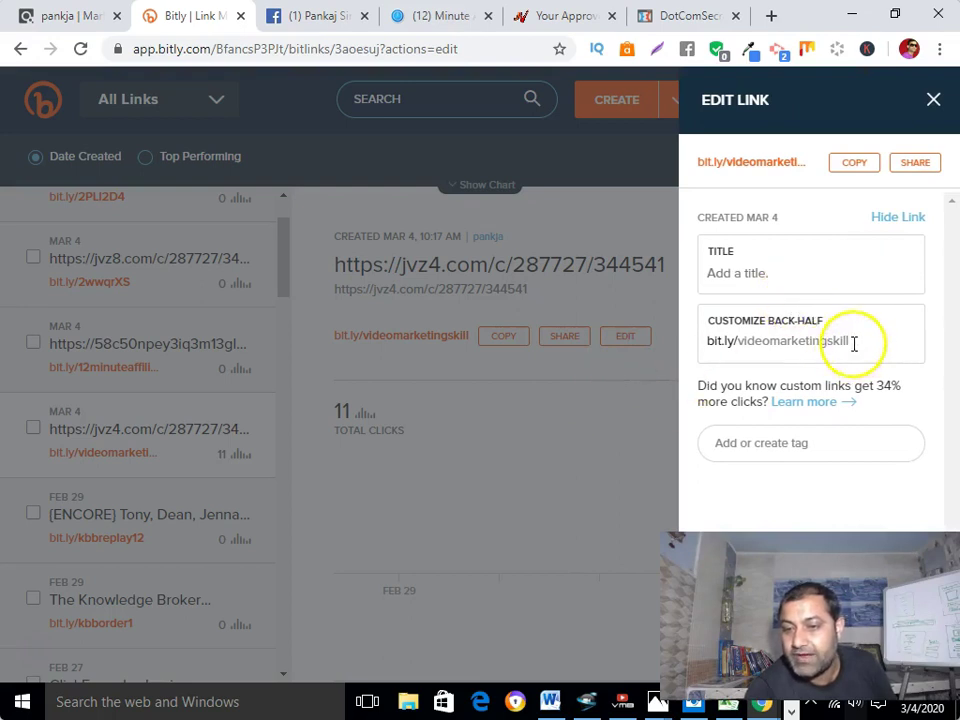
click(566, 433)
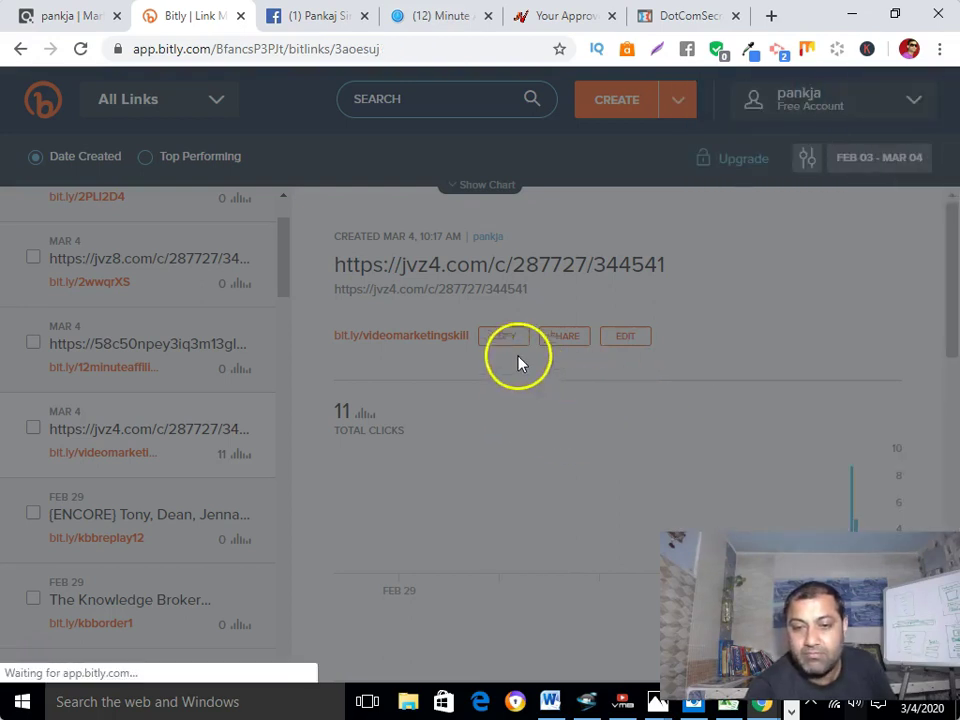
- Customize the back-half of the jvz8.com link as videomarket12, save it, and copy the short link
scroll(161, 349, up, 1)
click(153, 377)
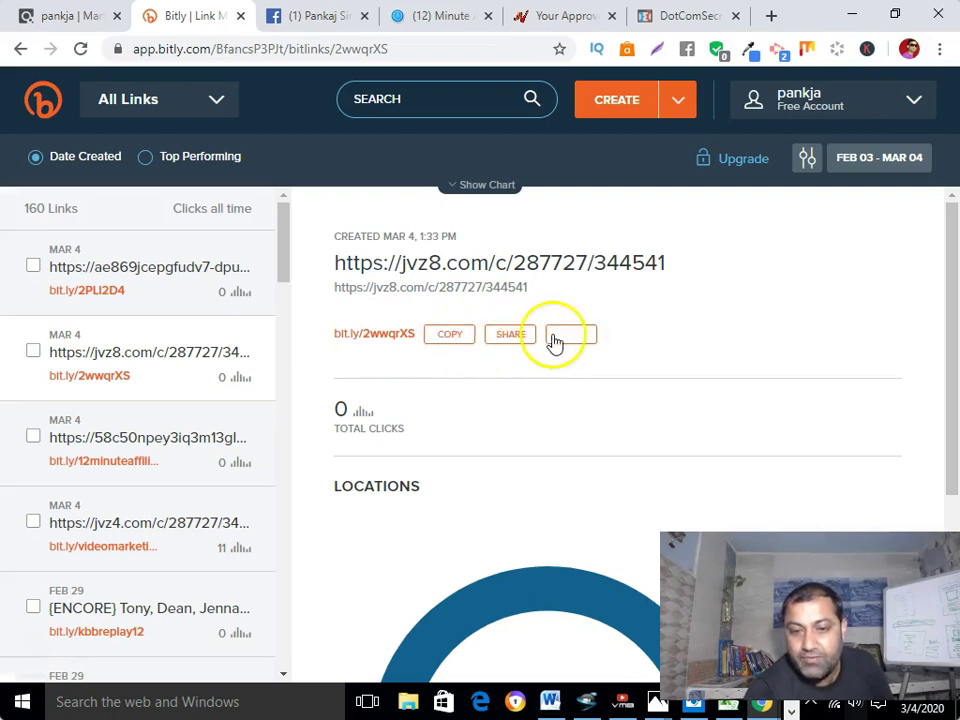
click(585, 338)
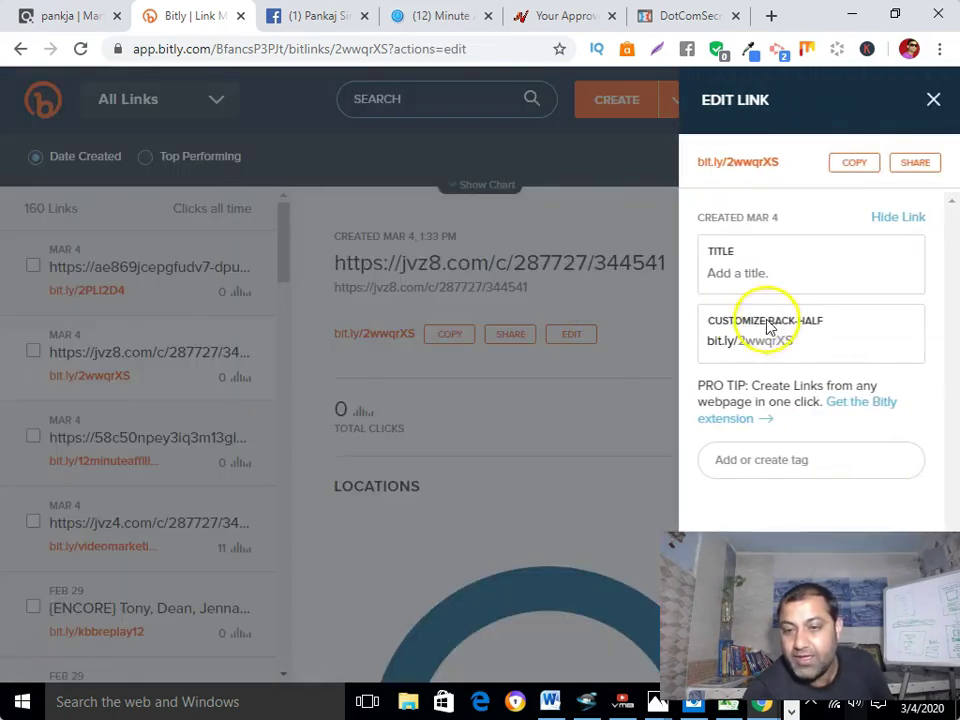
click(797, 341)
drag(797, 341, 740, 348)
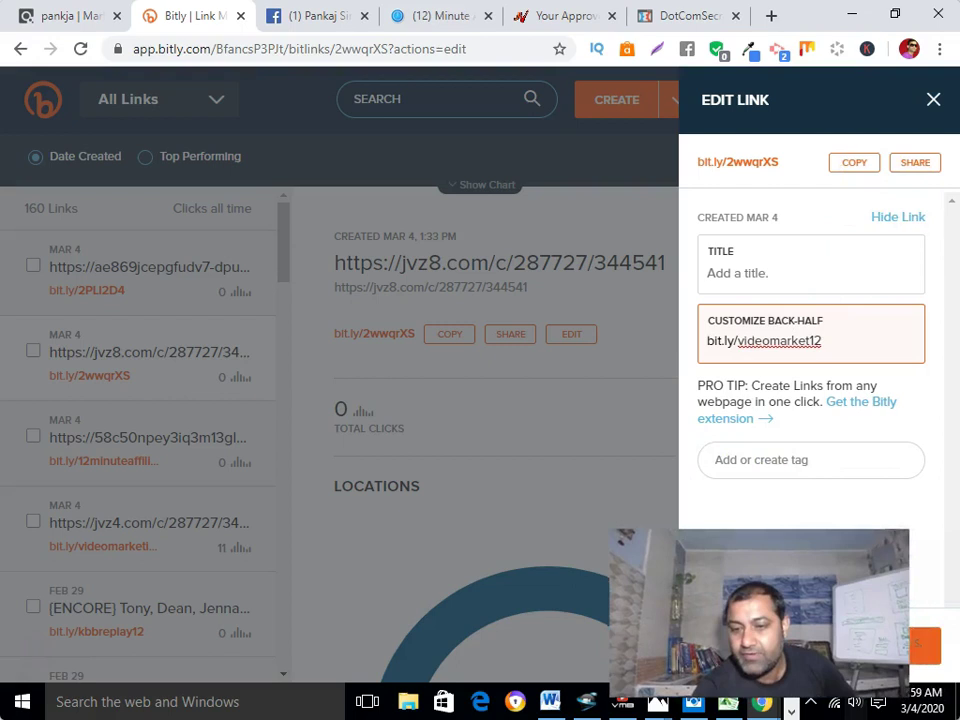
click(823, 649)
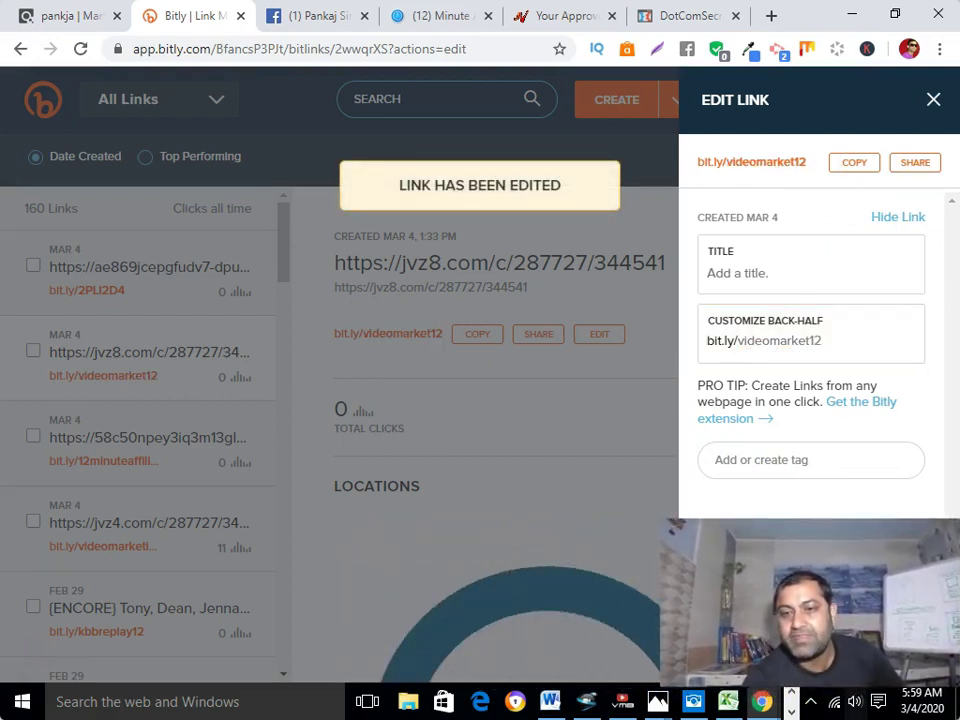
click(852, 172)
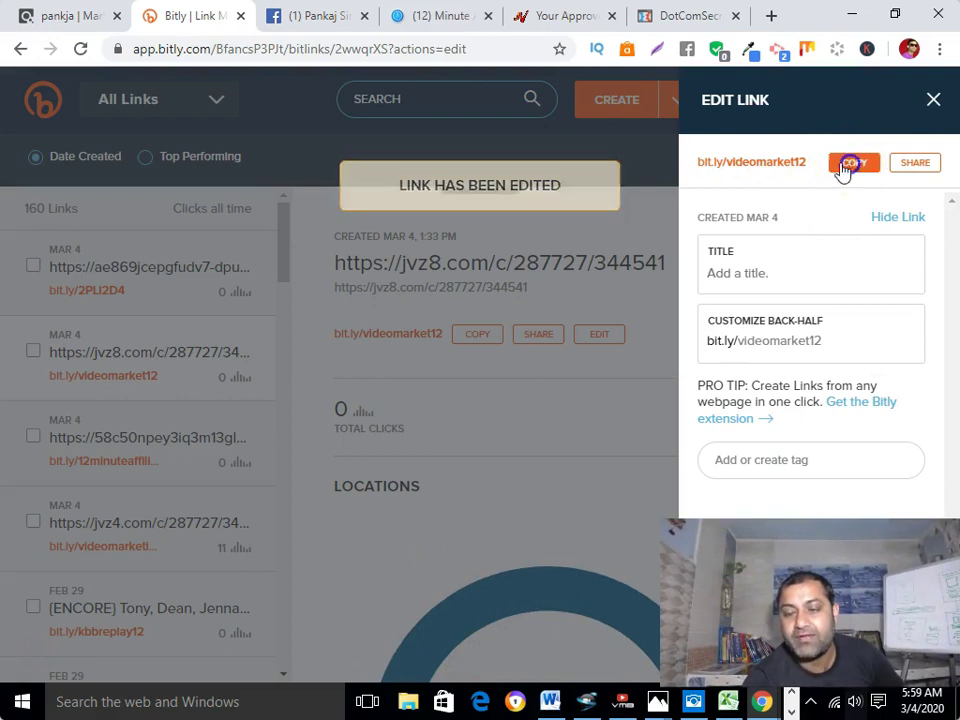
click(493, 428)
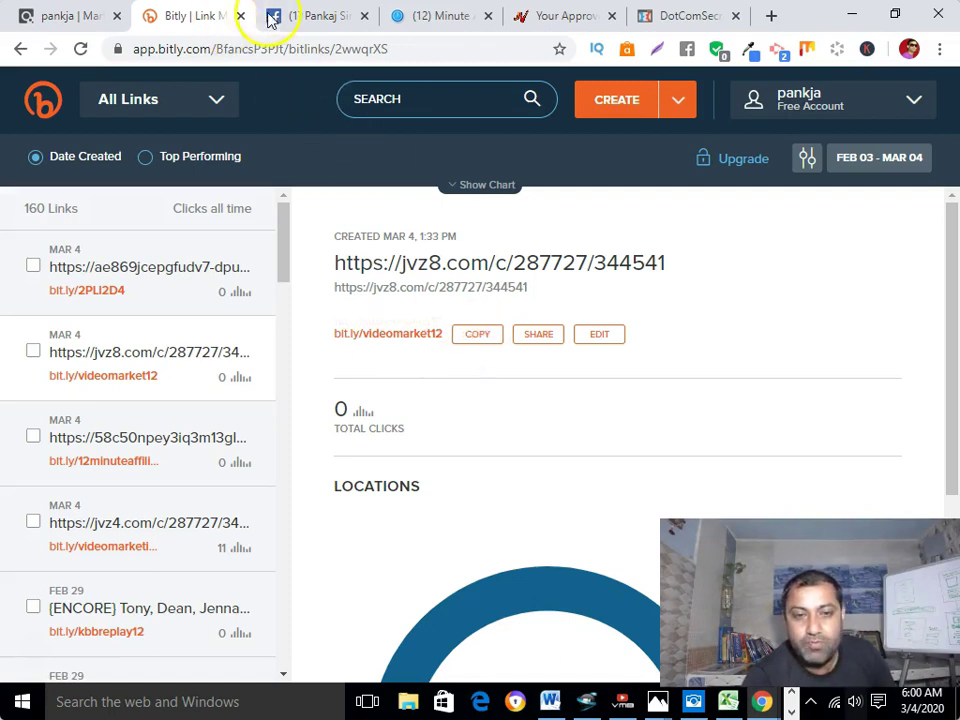
- Switch to the Facebook profile and open the website links from the Intro details for editing
click(312, 15)
scroll(250, 370, down, 1)
click(189, 326)
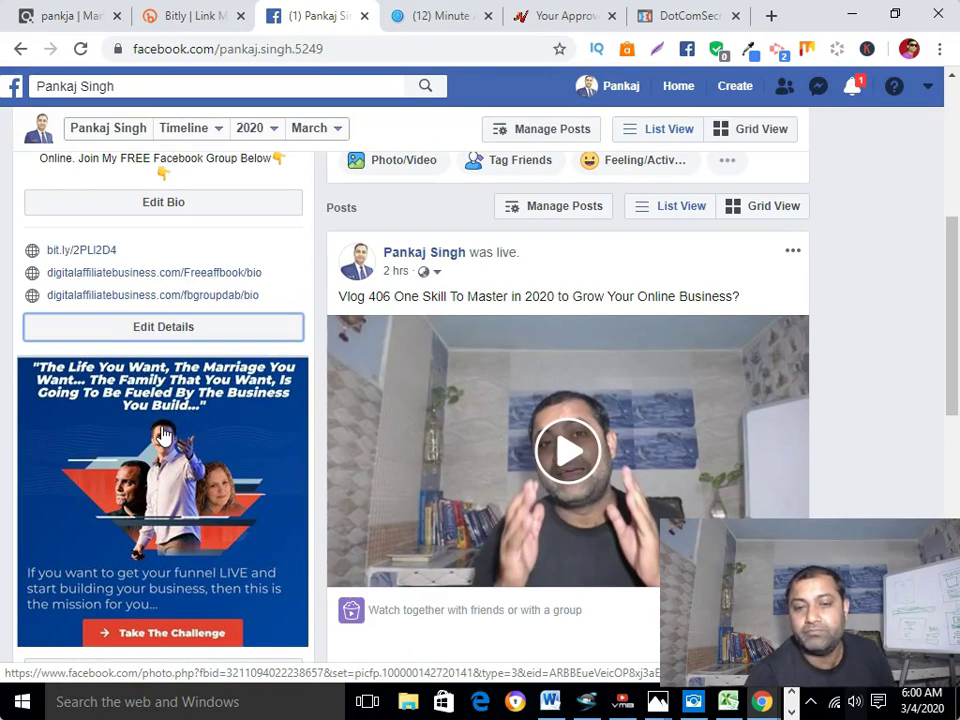
click(160, 331)
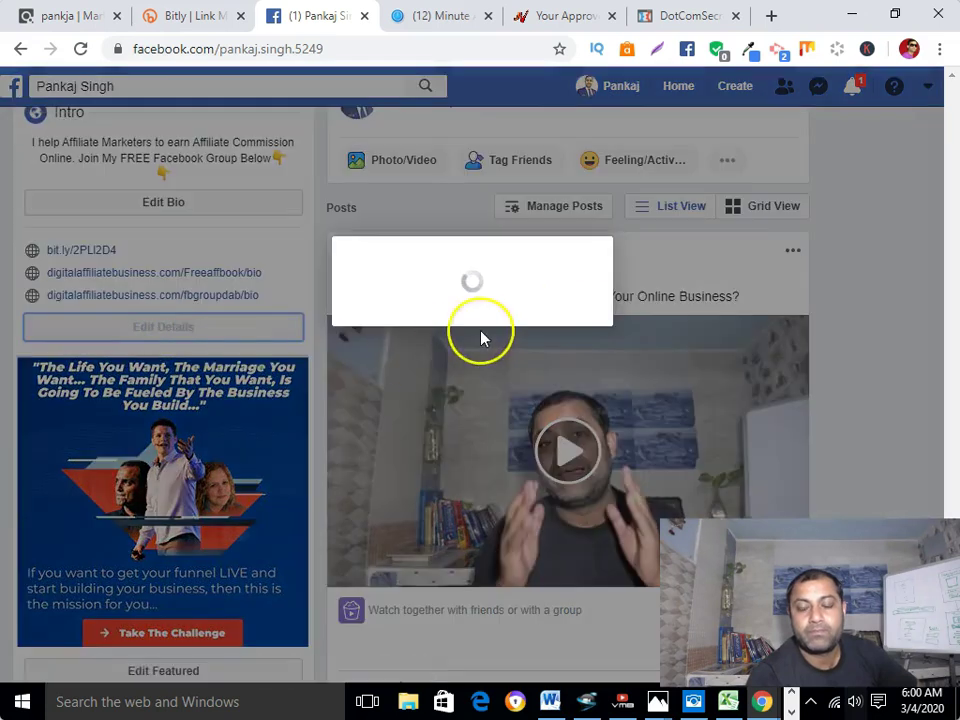
scroll(551, 386, down, 6)
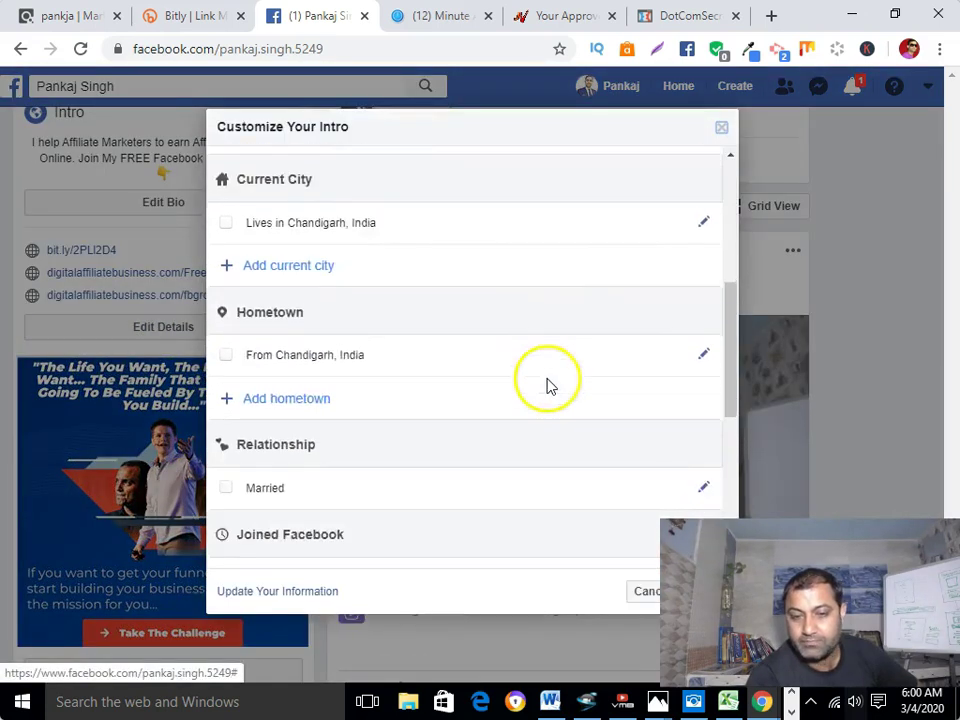
scroll(300, 463, down, 2)
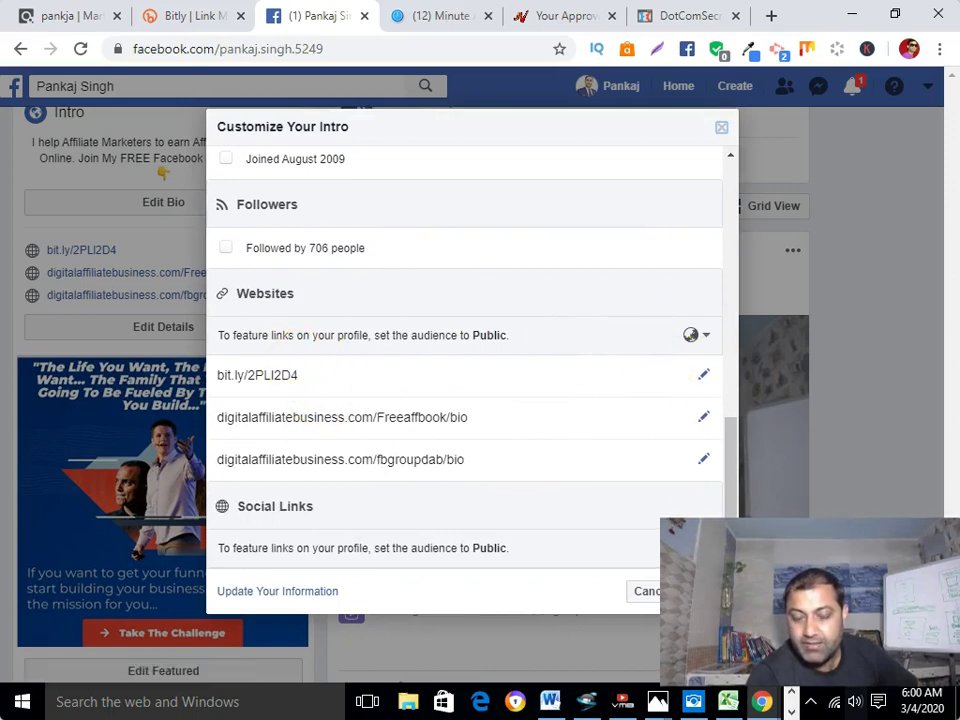
click(704, 374)
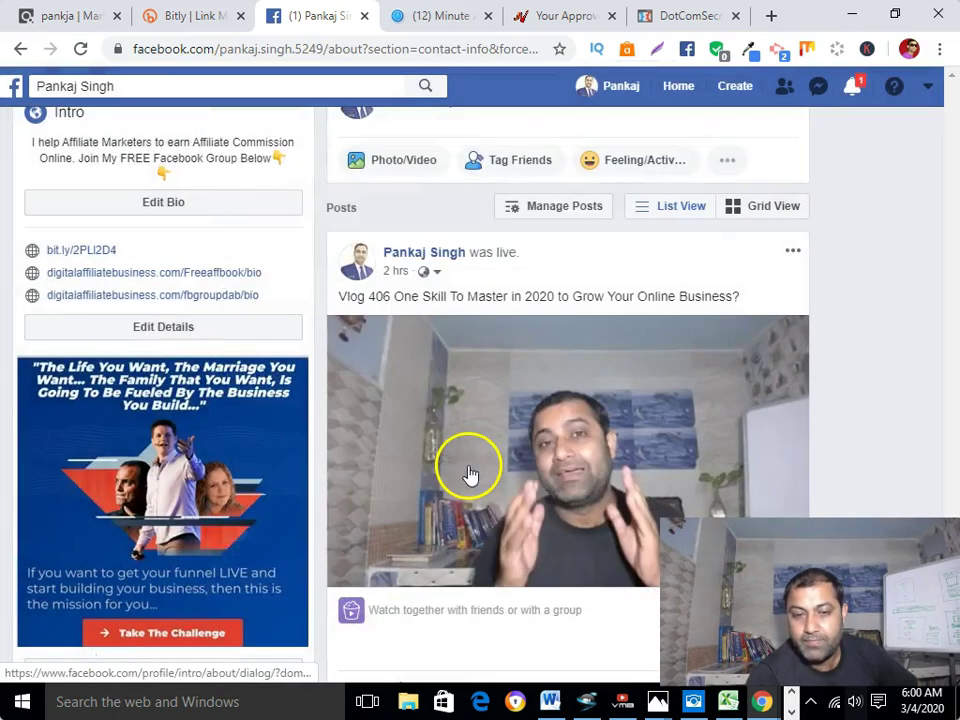
scroll(462, 458, down, 7)
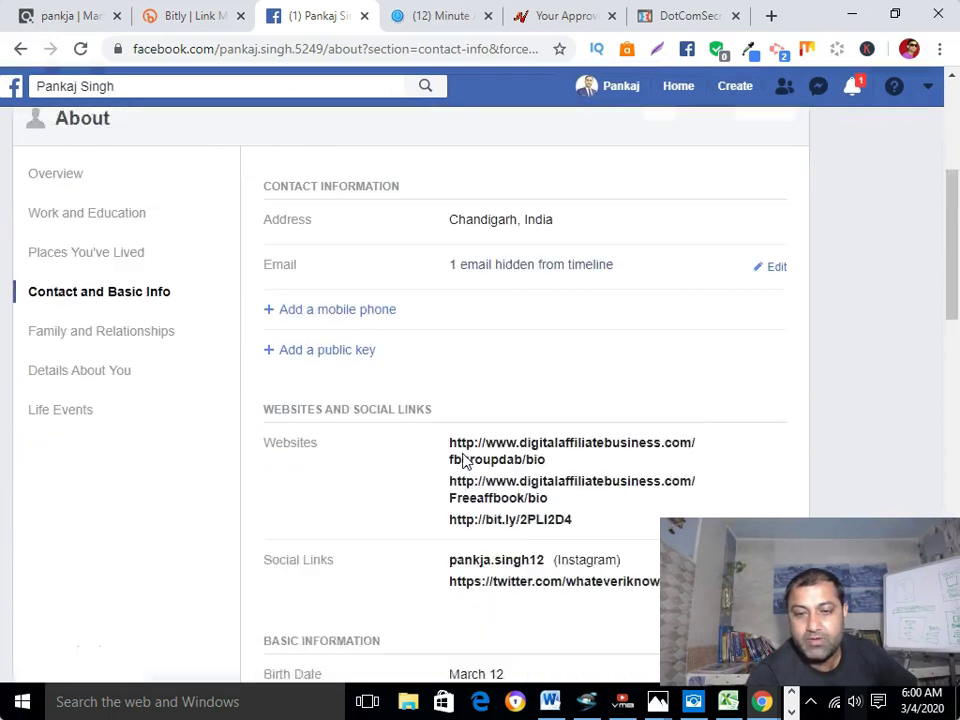
scroll(409, 431, down, 2)
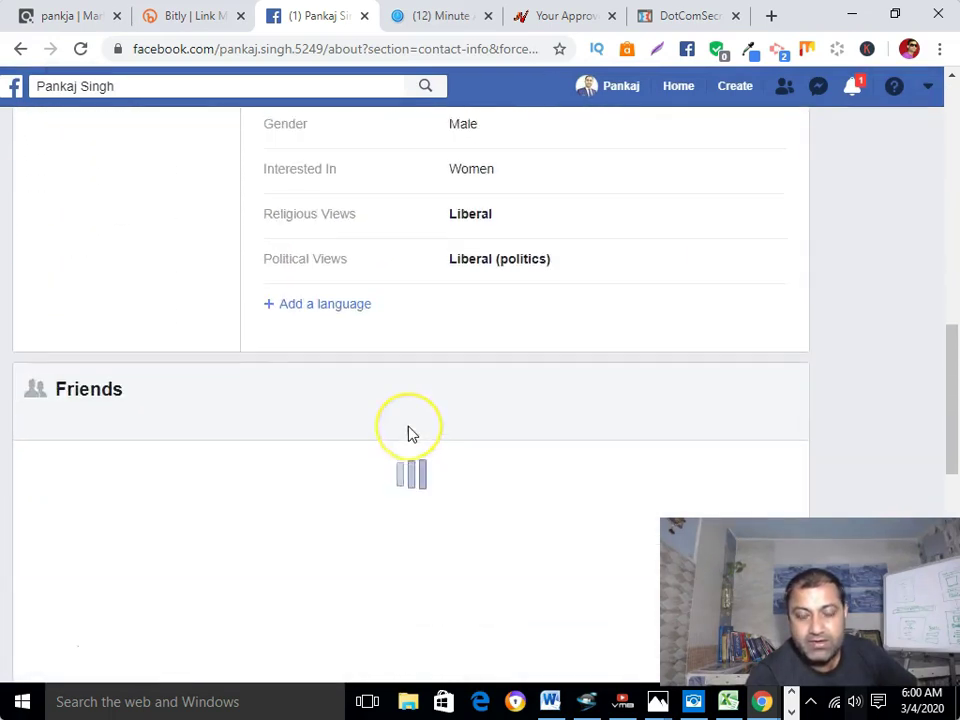
scroll(409, 431, up, 4)
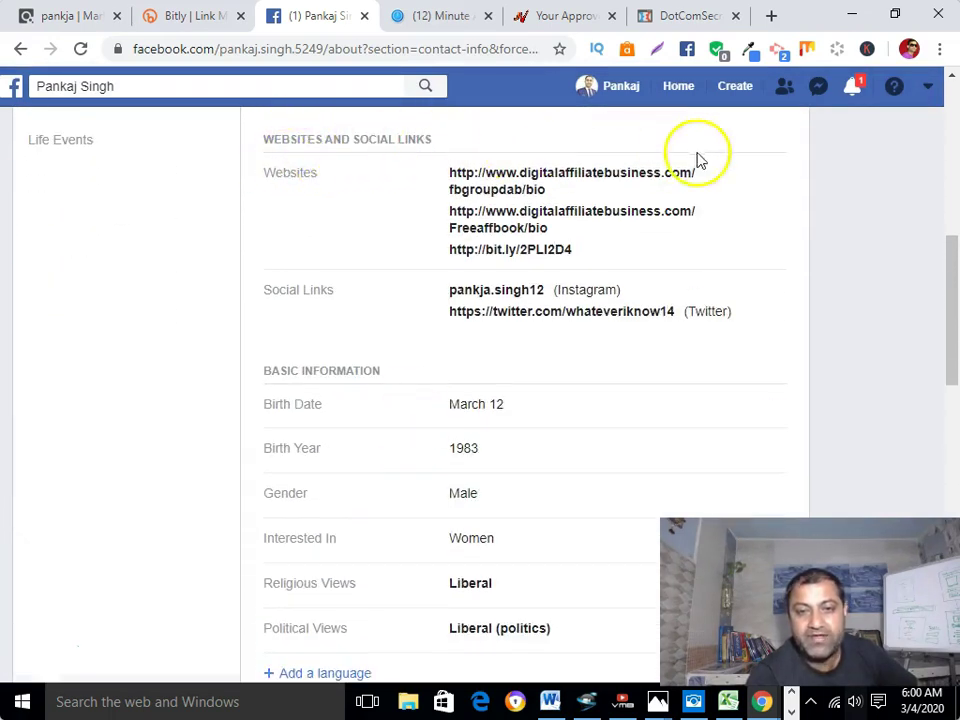
click(779, 177)
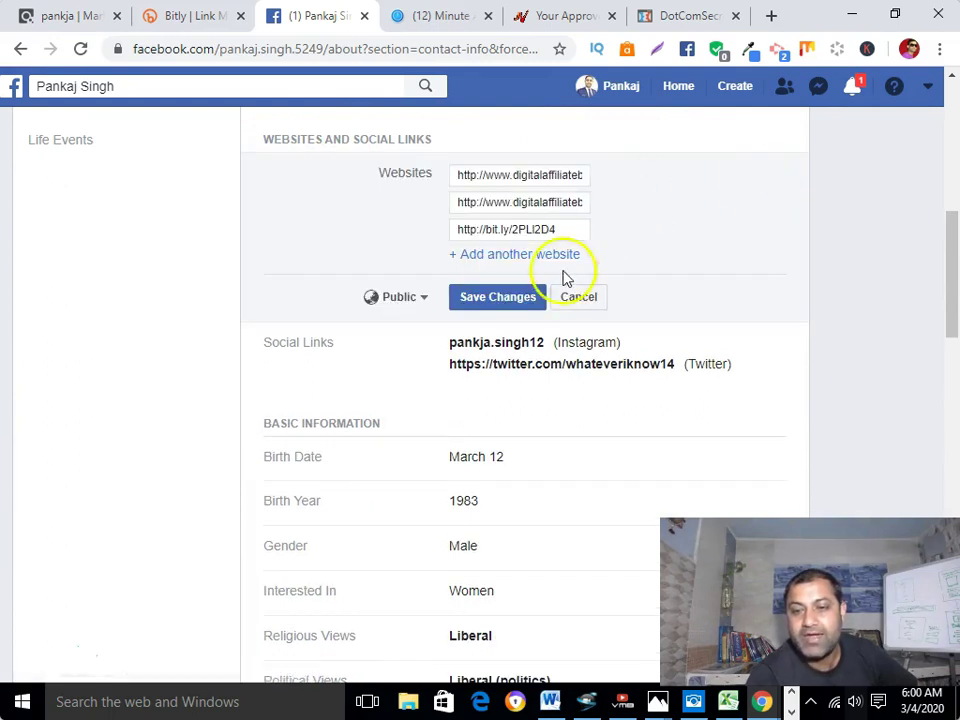
click(528, 257)
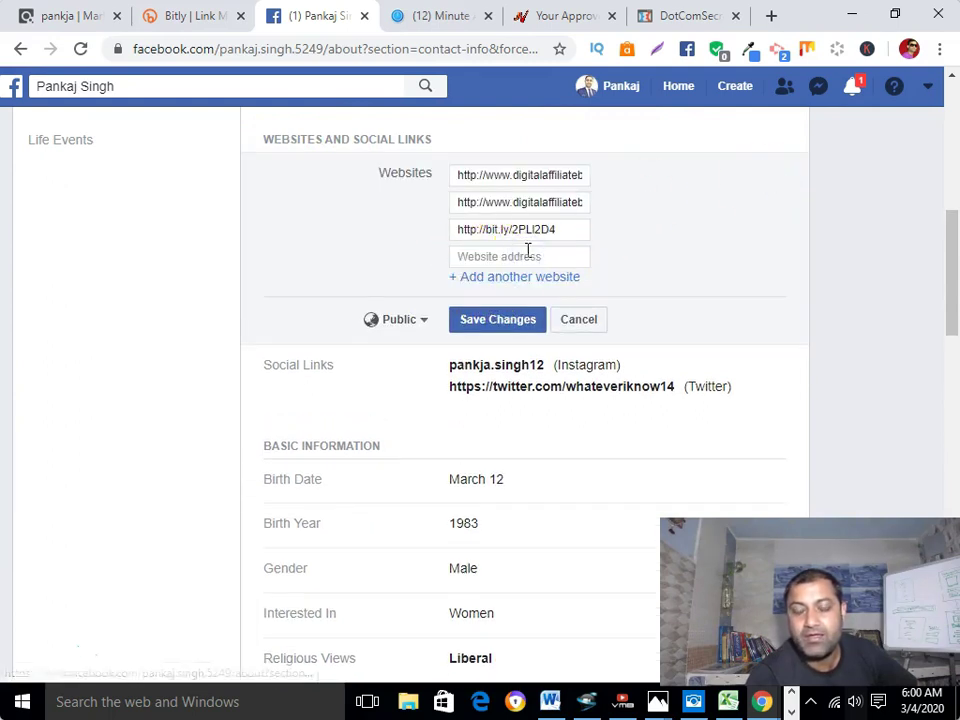
click(521, 256)
right_click(546, 259)
click(566, 372)
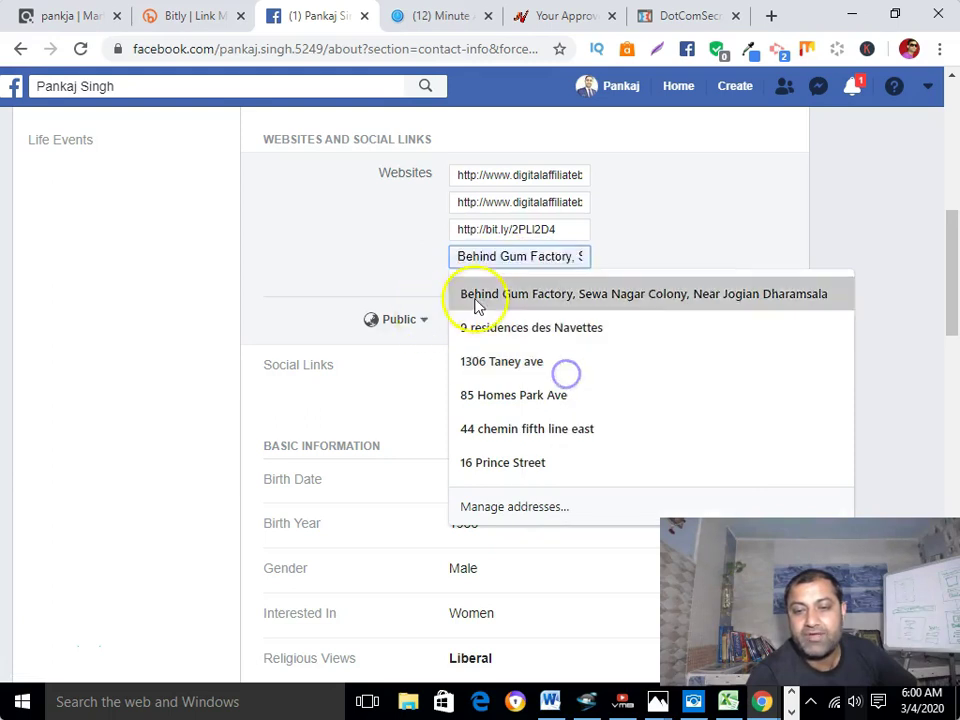
click(347, 262)
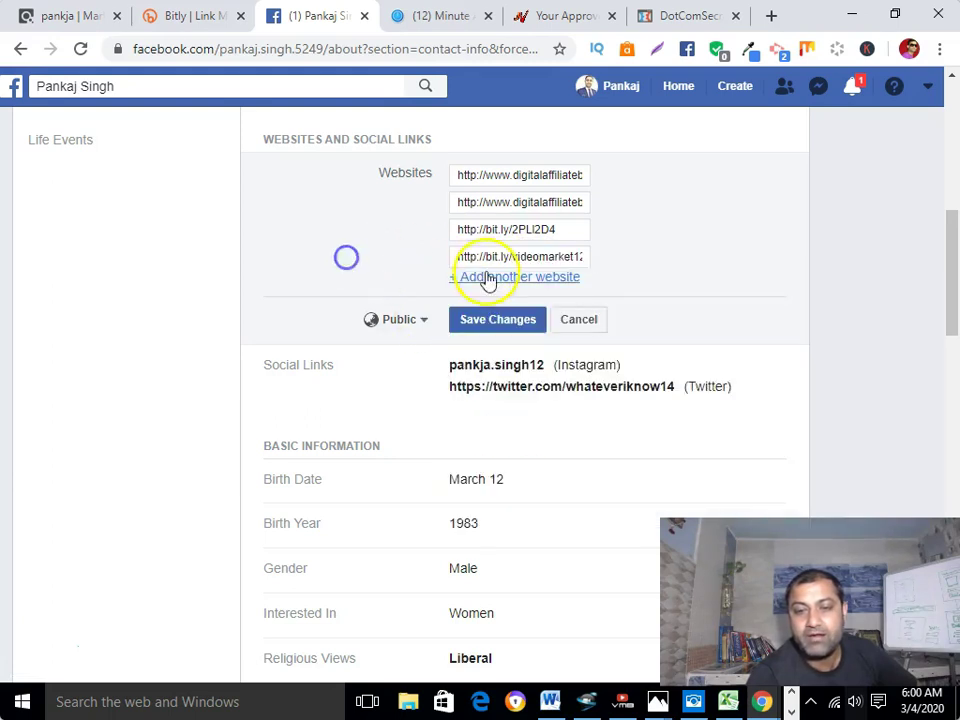
click(497, 322)
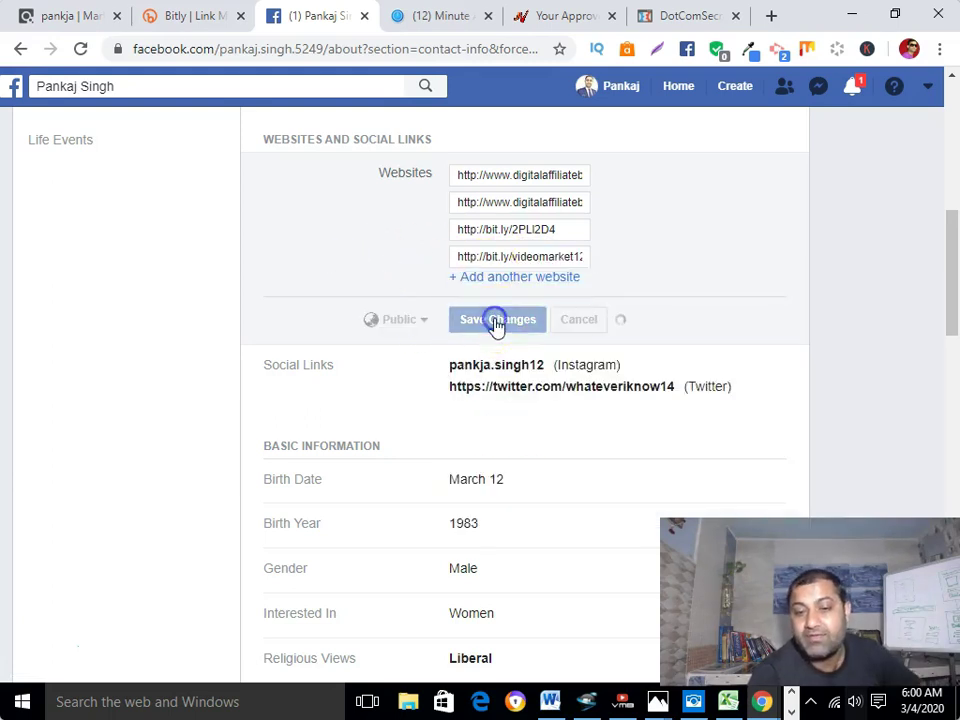
- Return to the profile timeline and check the website links in the Intro section
click(608, 92)
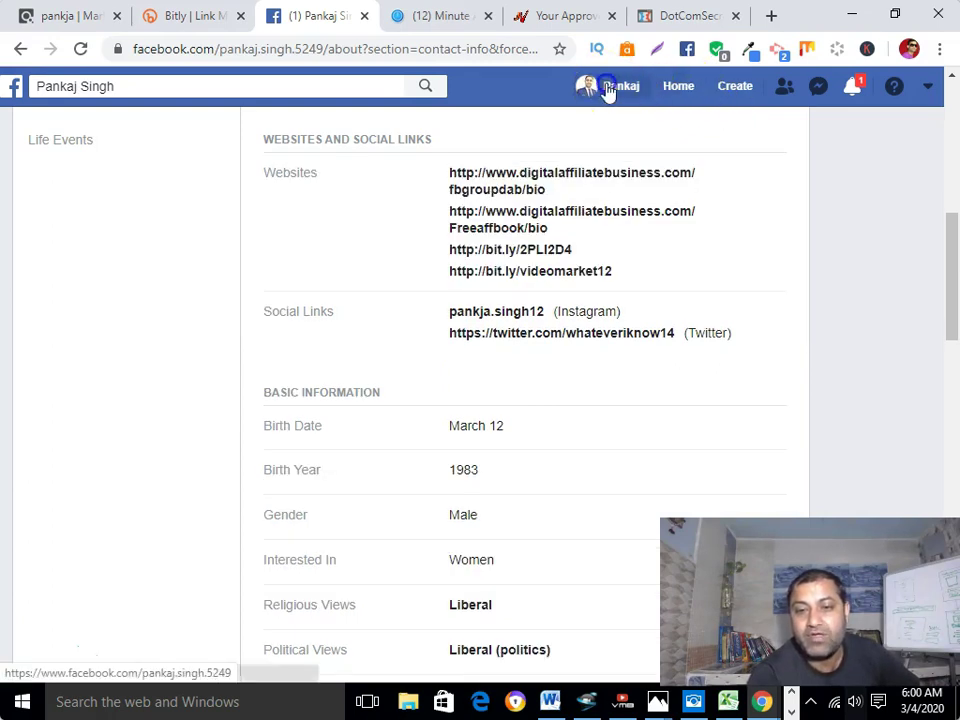
scroll(60, 268, down, 1)
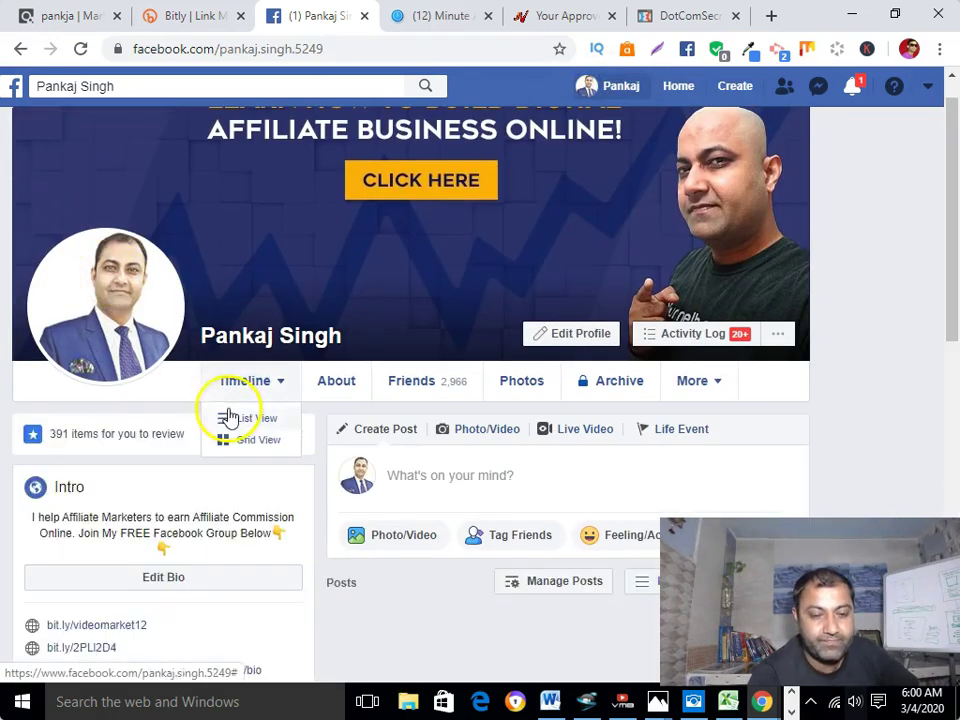
scroll(229, 407, down, 5)
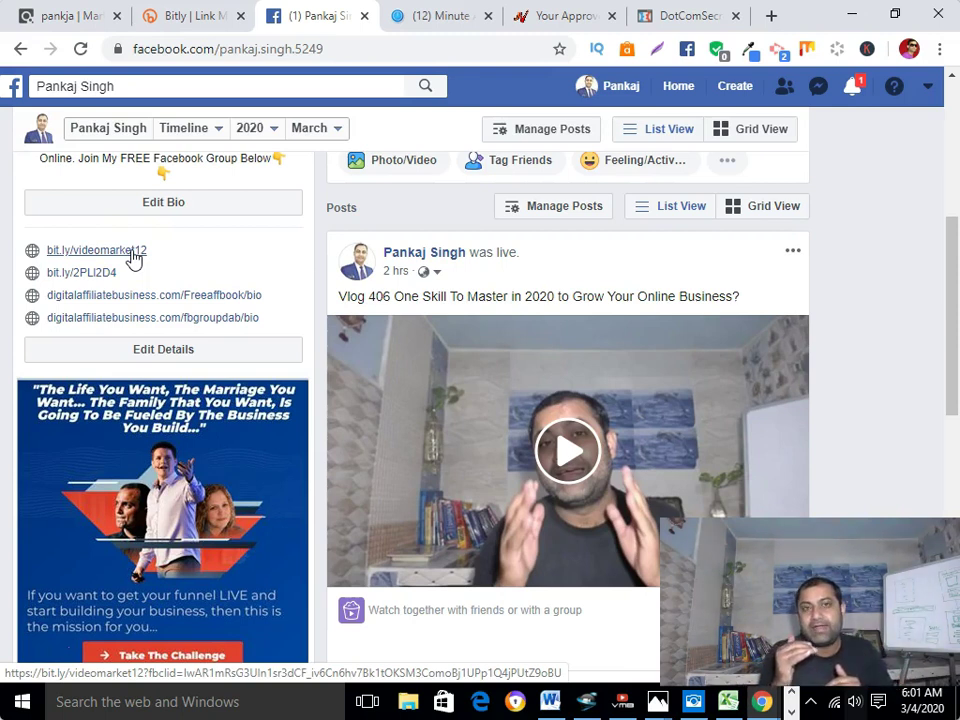
- Look through the timeline post addressed to entrepreneur friends about video marketing, and open the bit.ly/videomarket12 link from the Intro
scroll(133, 258, down, 10)
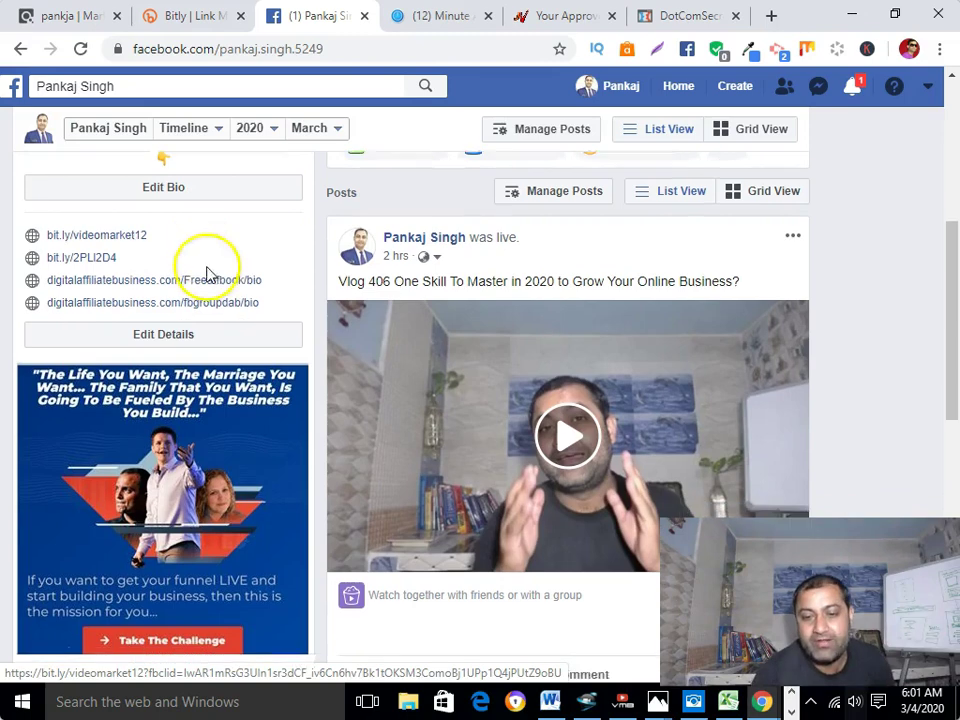
click(400, 250)
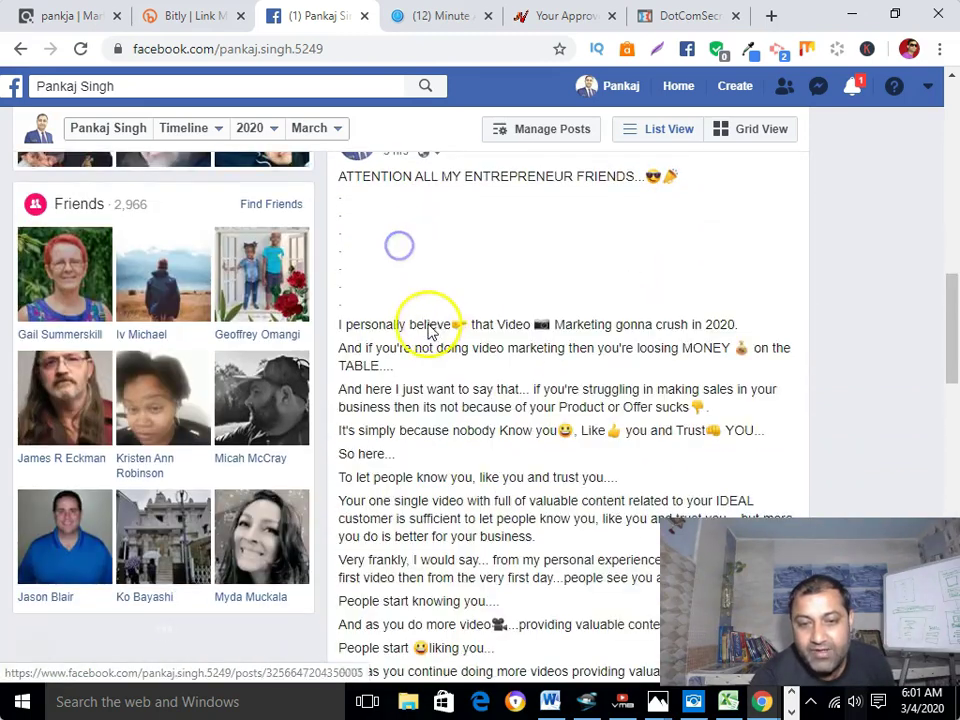
scroll(430, 312, down, 5)
scroll(440, 315, up, 6)
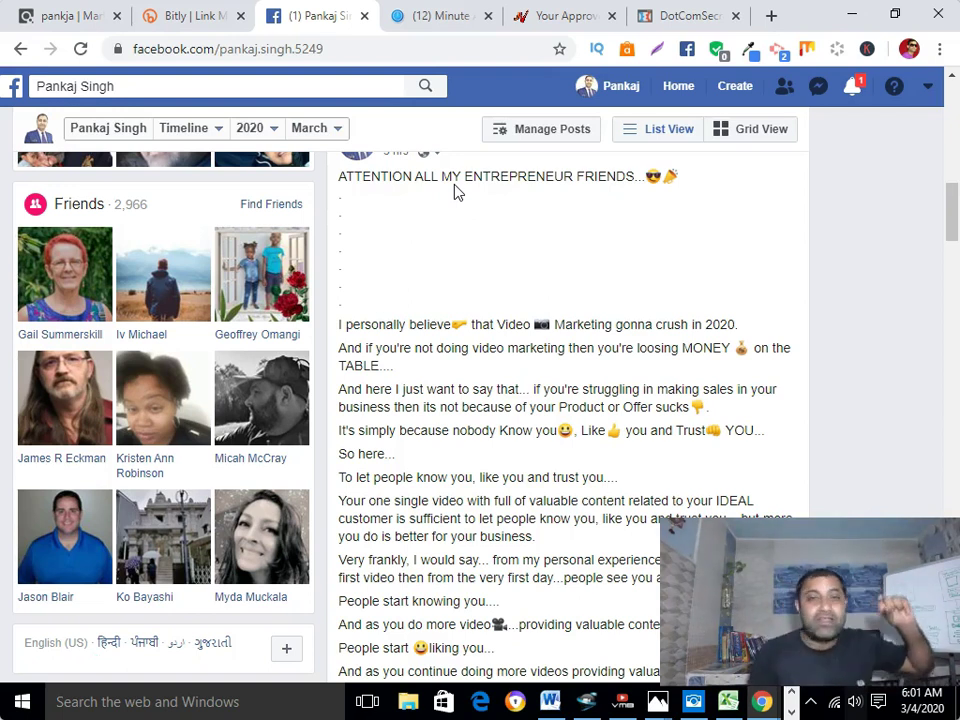
scroll(186, 414, up, 15)
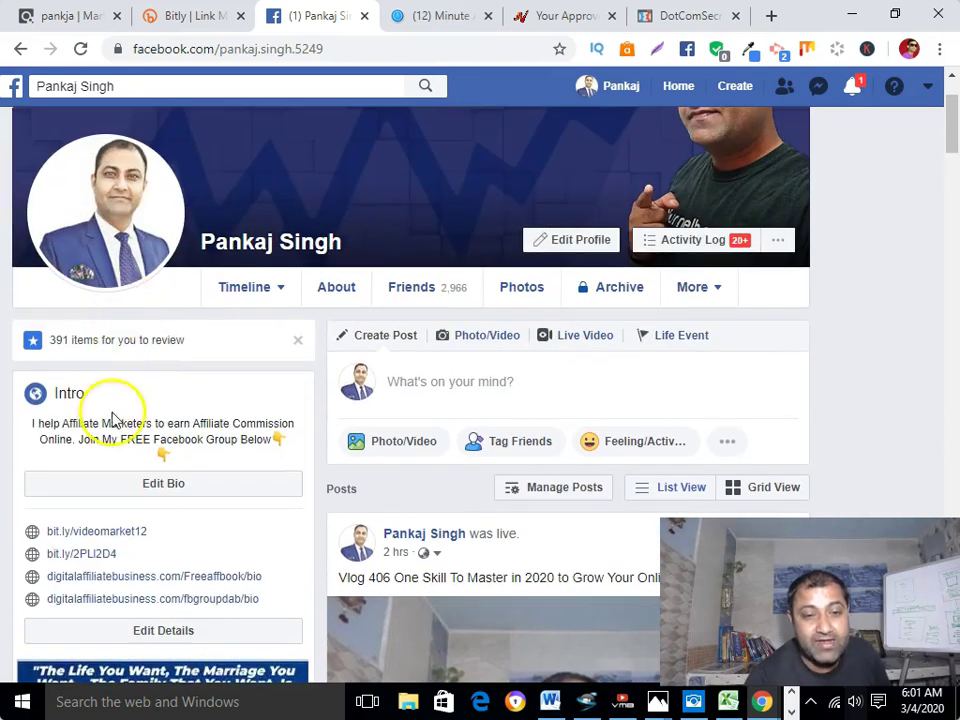
click(120, 533)
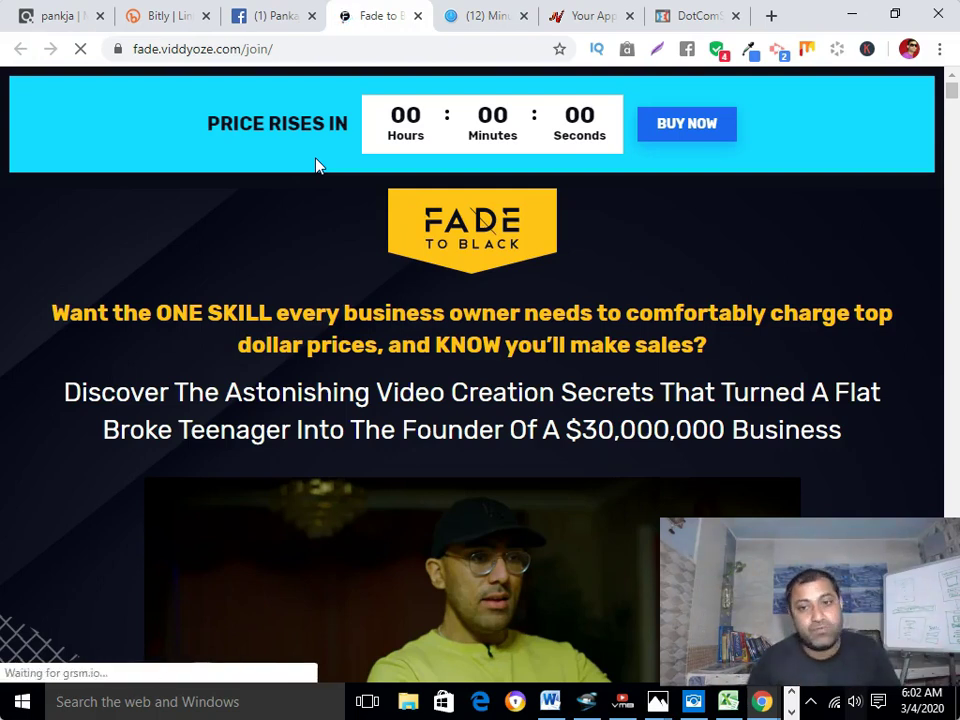
- Switch to the DotCom Secrets affiliate page and copy the affiliate link for the free book
click(692, 21)
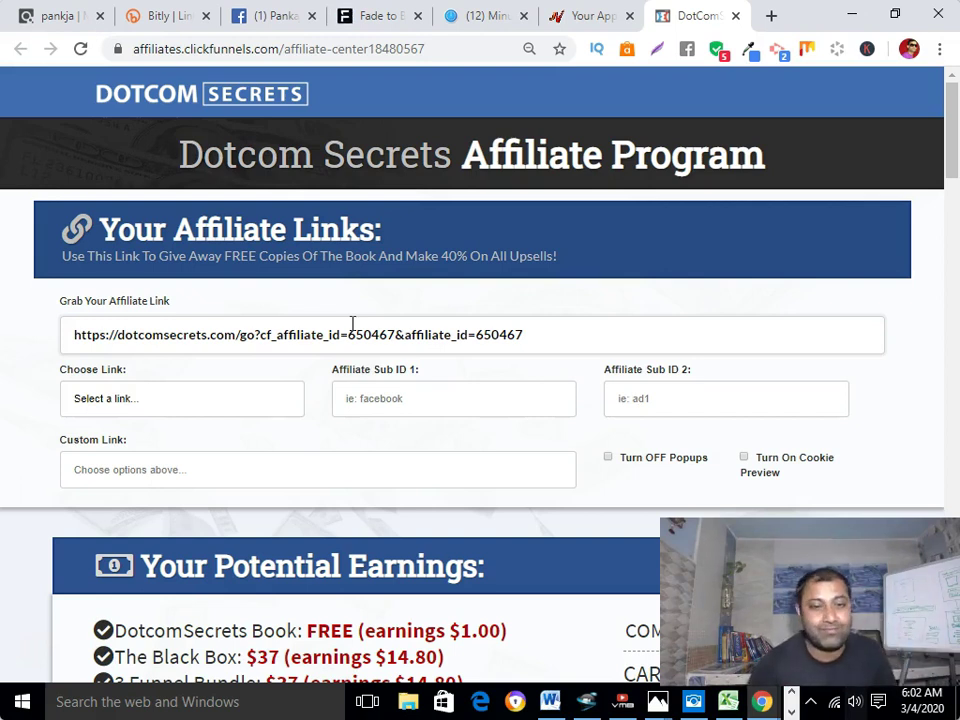
triple_click(352, 335)
right_click(351, 341)
click(393, 378)
- Switch to Bitly, create a short link from the copied DotCom Secrets affiliate URL, and close the link editor
click(184, 14)
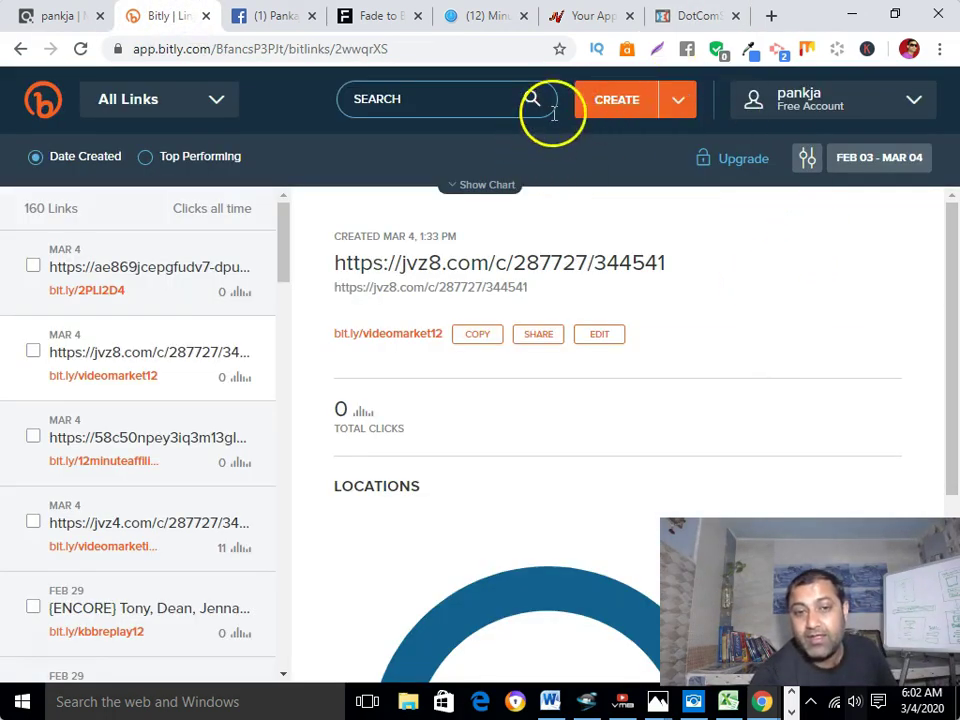
click(621, 104)
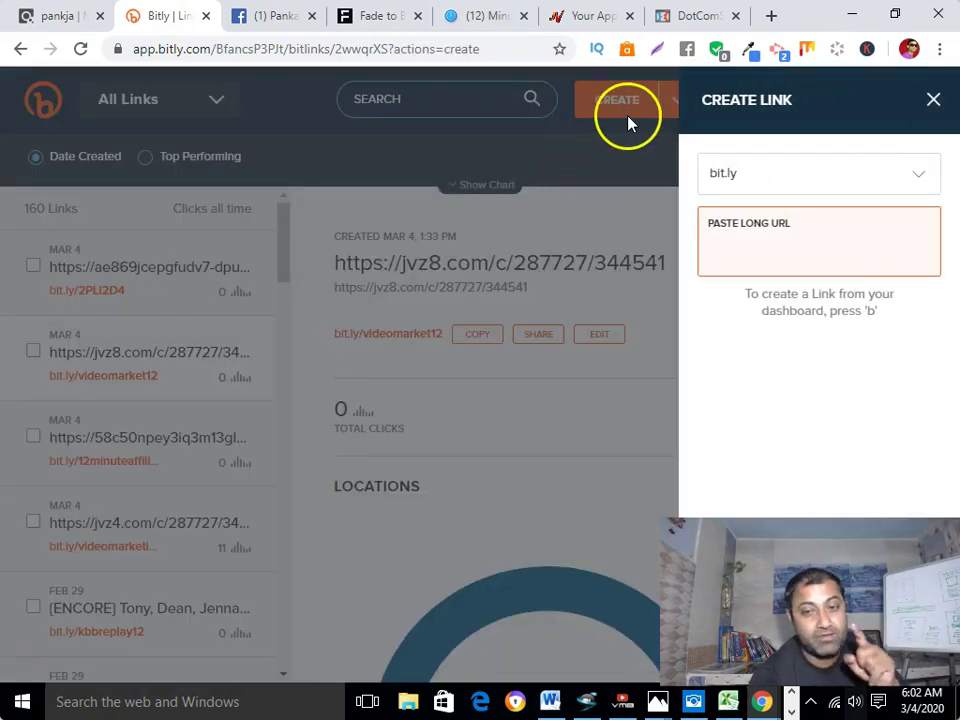
right_click(729, 240)
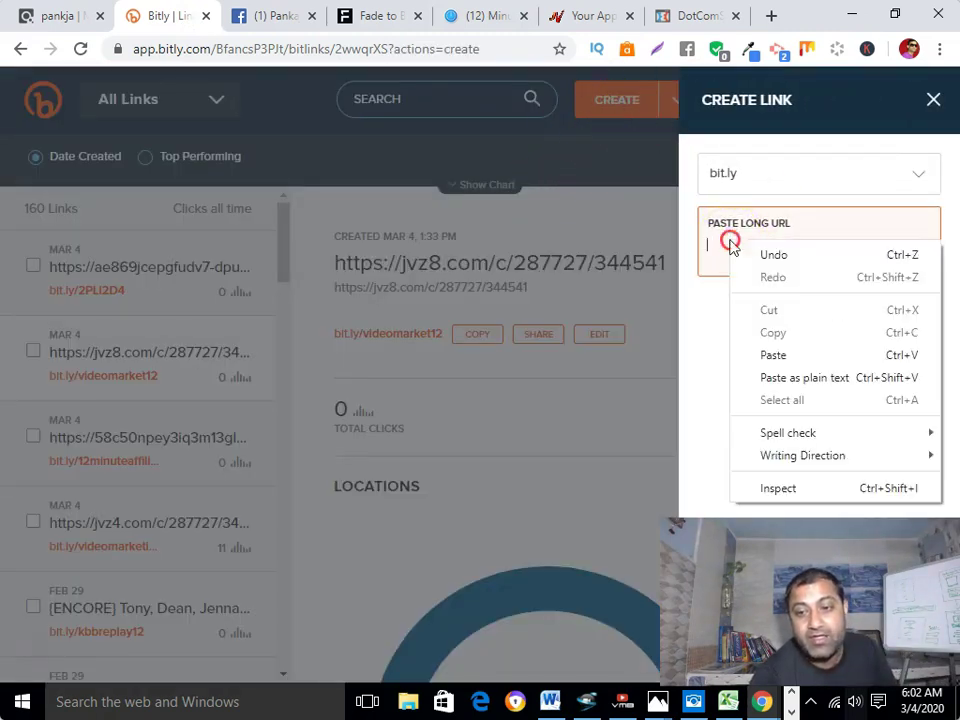
click(766, 356)
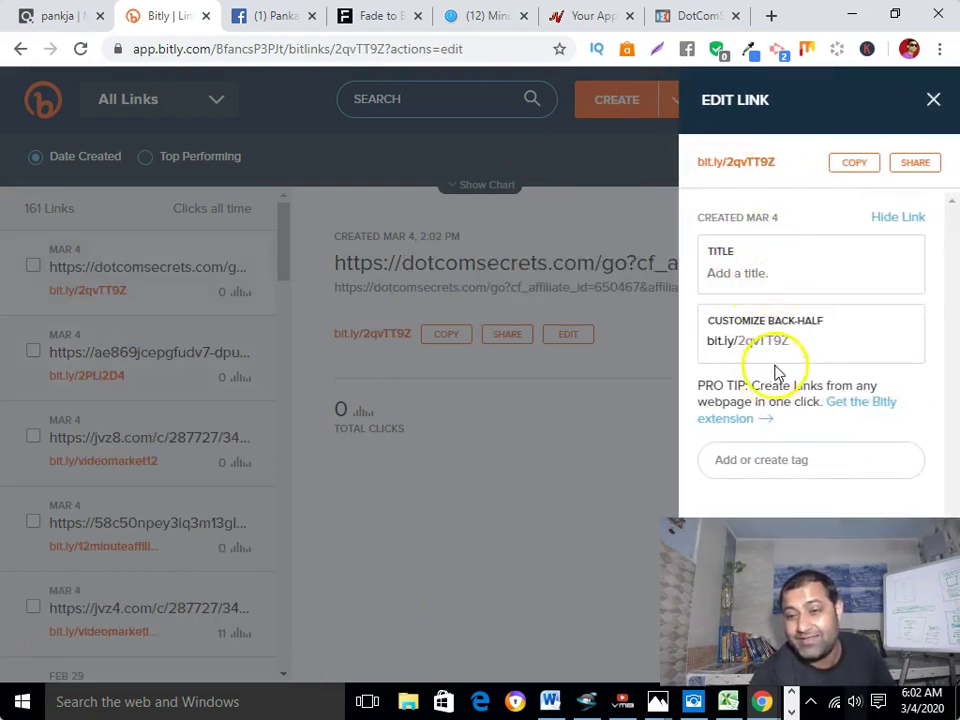
click(579, 466)
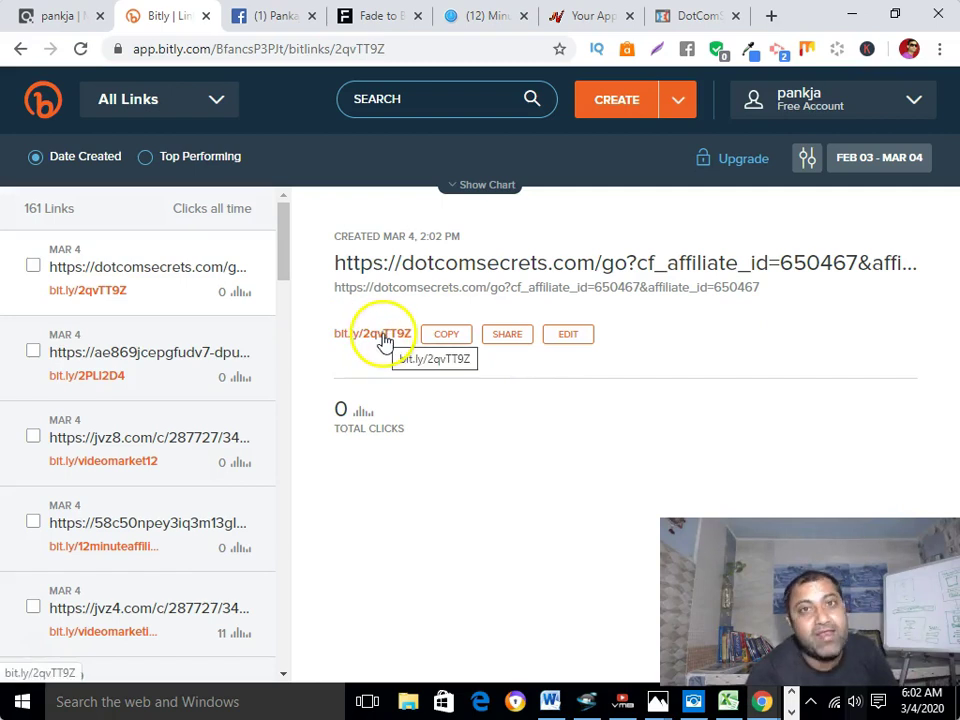
- Customize the back-half of the dotcomsecrets.com link as dcsbook12, save it, and copy the short link
click(579, 340)
drag(792, 345, 745, 352)
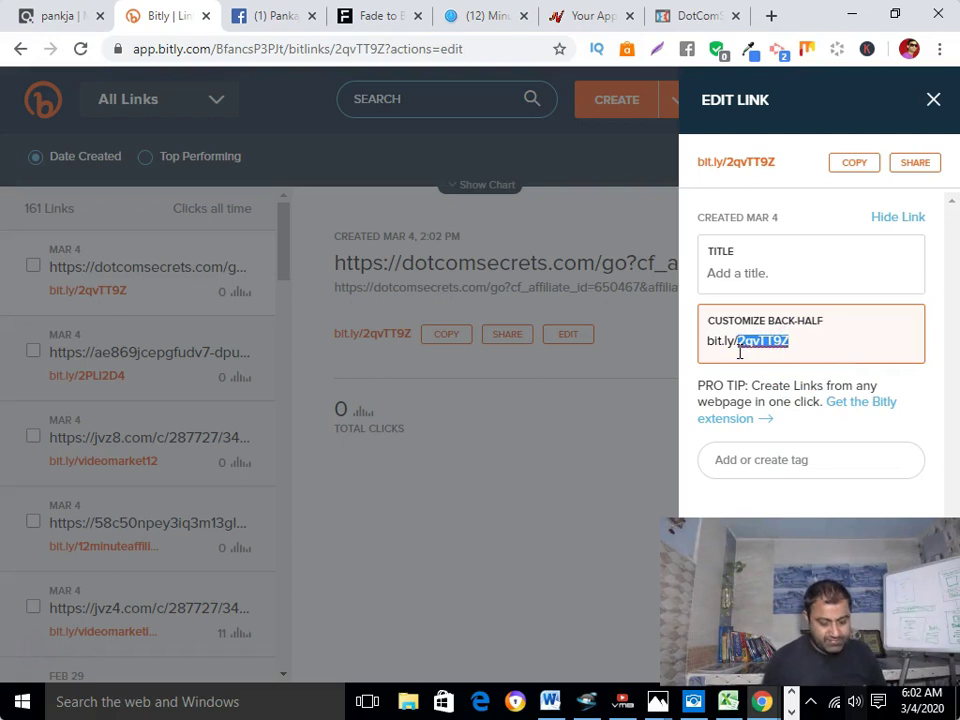
text(dcsbook1)
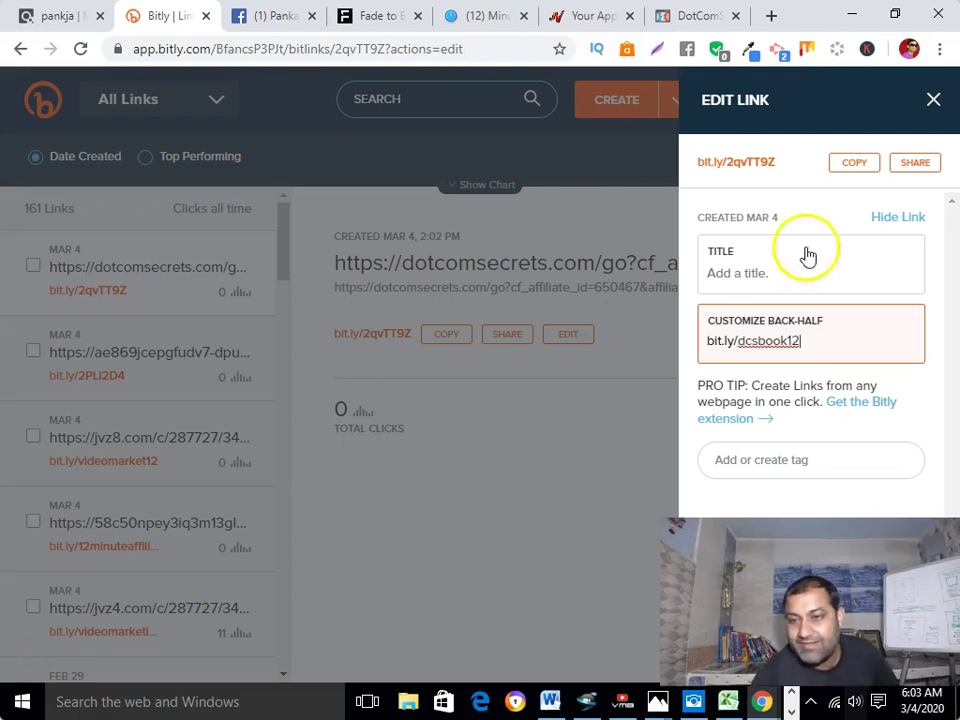
click(866, 652)
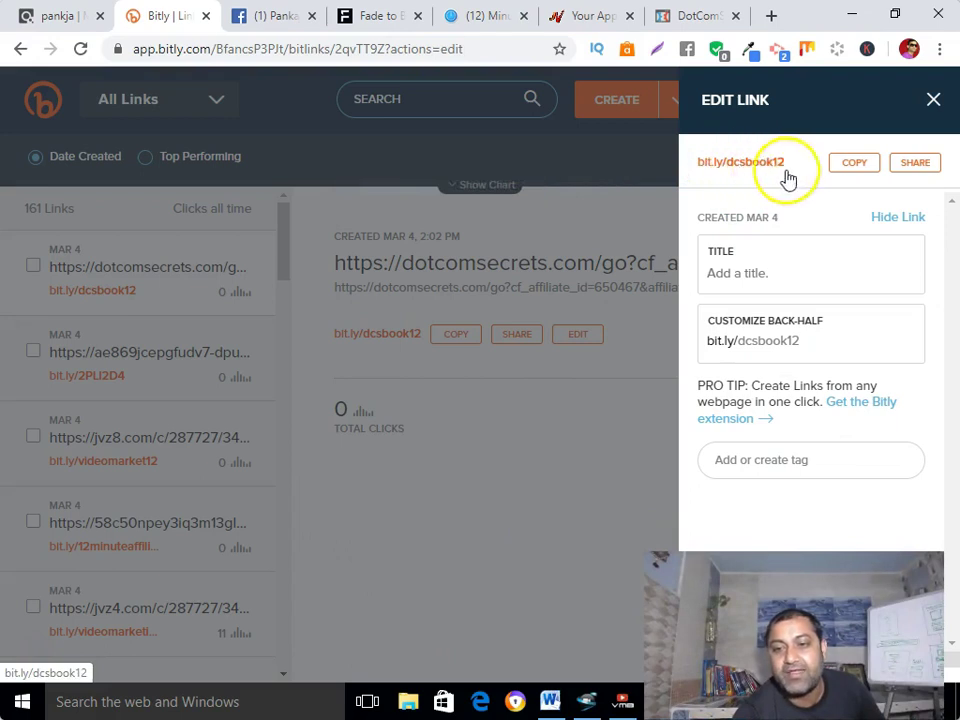
click(838, 168)
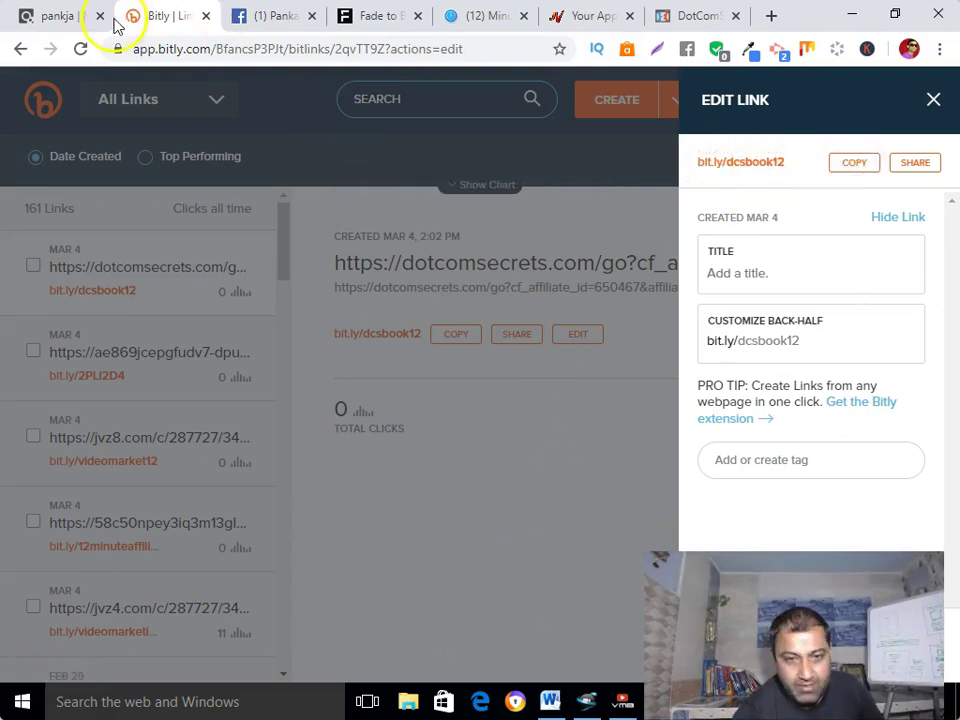
- Switch back to the Facebook profile and open the websites in the Intro details for editing
click(261, 15)
scroll(212, 465, down, 2)
scroll(210, 465, down, 2)
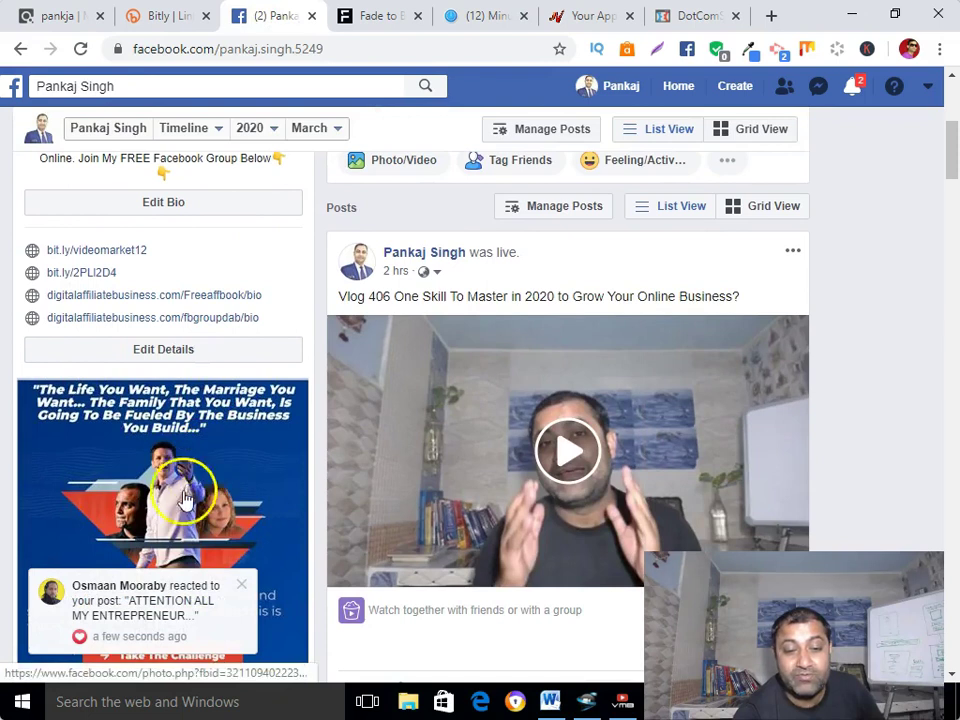
click(241, 585)
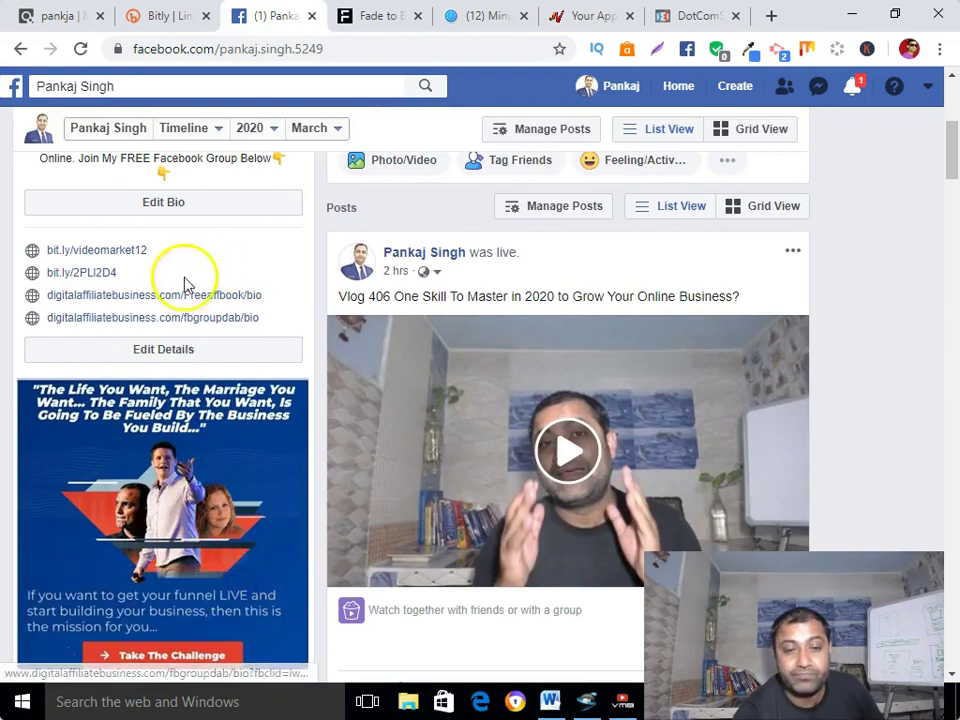
click(170, 352)
scroll(340, 415, down, 4)
scroll(365, 435, down, 4)
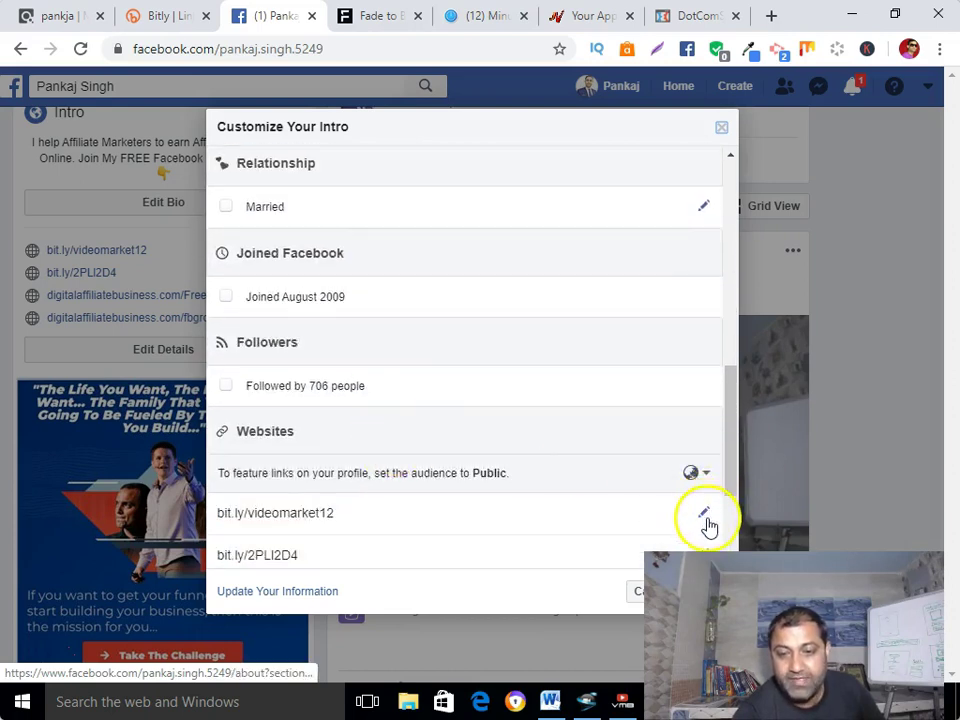
click(707, 514)
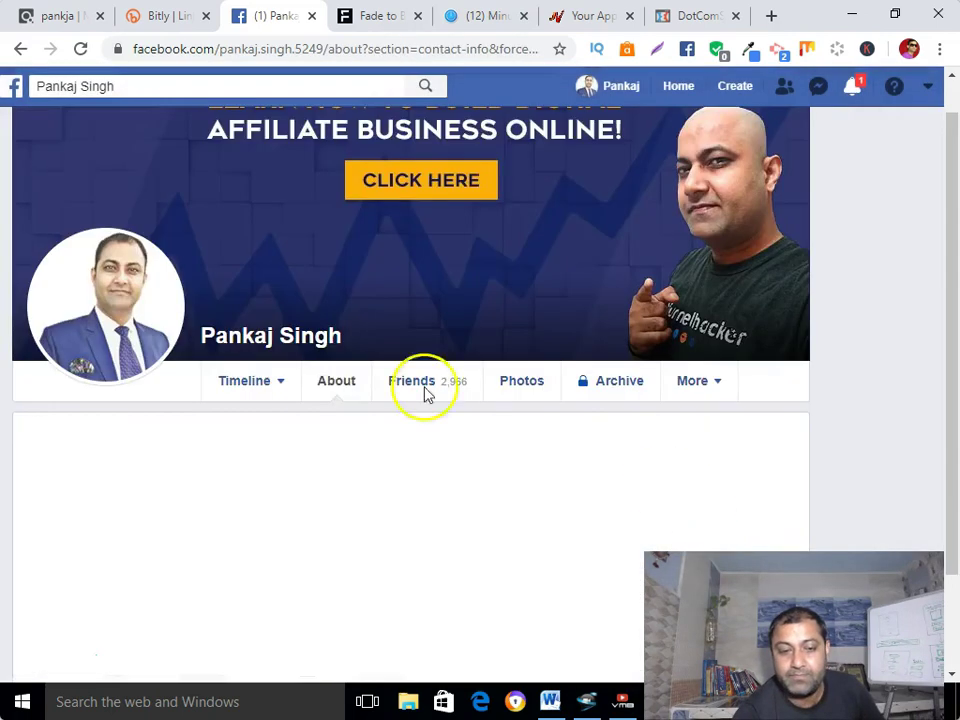
- Add the copied bit.ly/dcsbook12 link as another website in the contact information and save the changes
scroll(340, 365, down, 2)
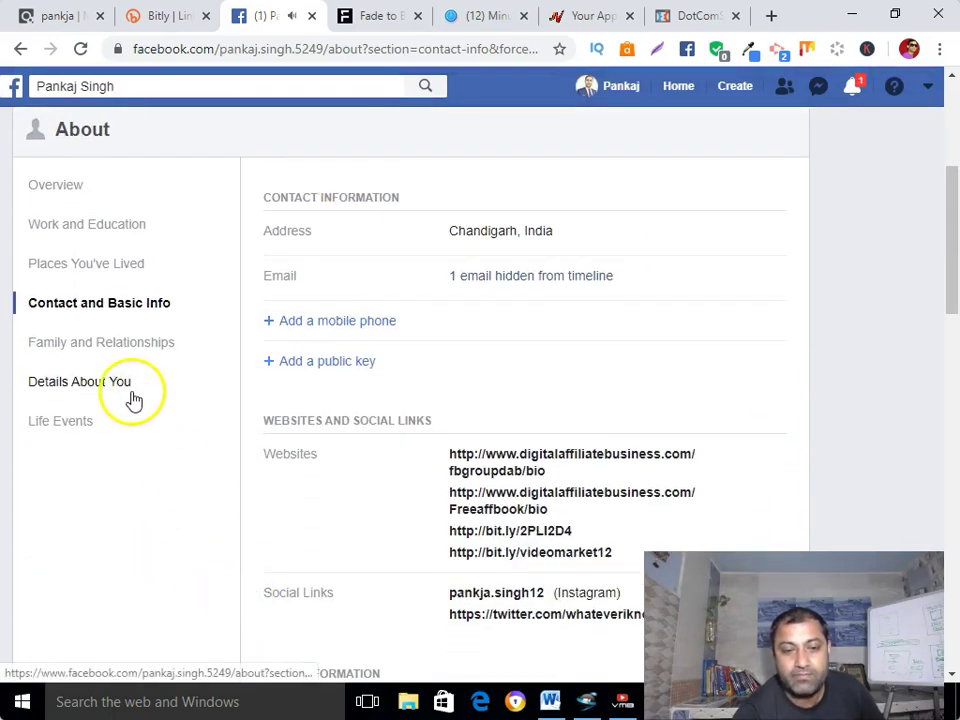
scroll(281, 443, down, 2)
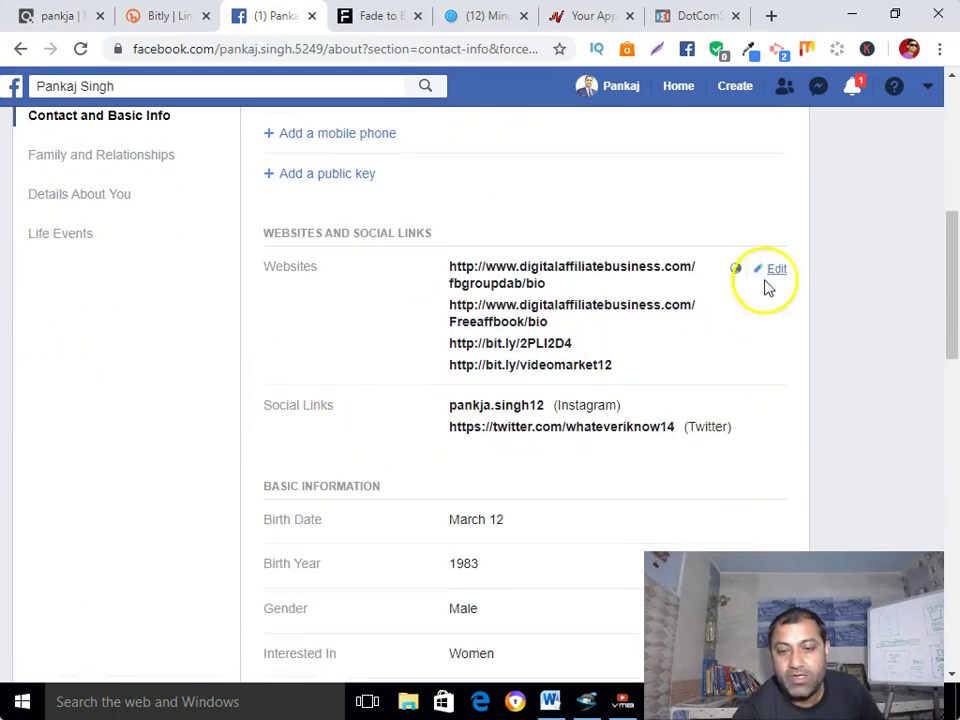
click(778, 272)
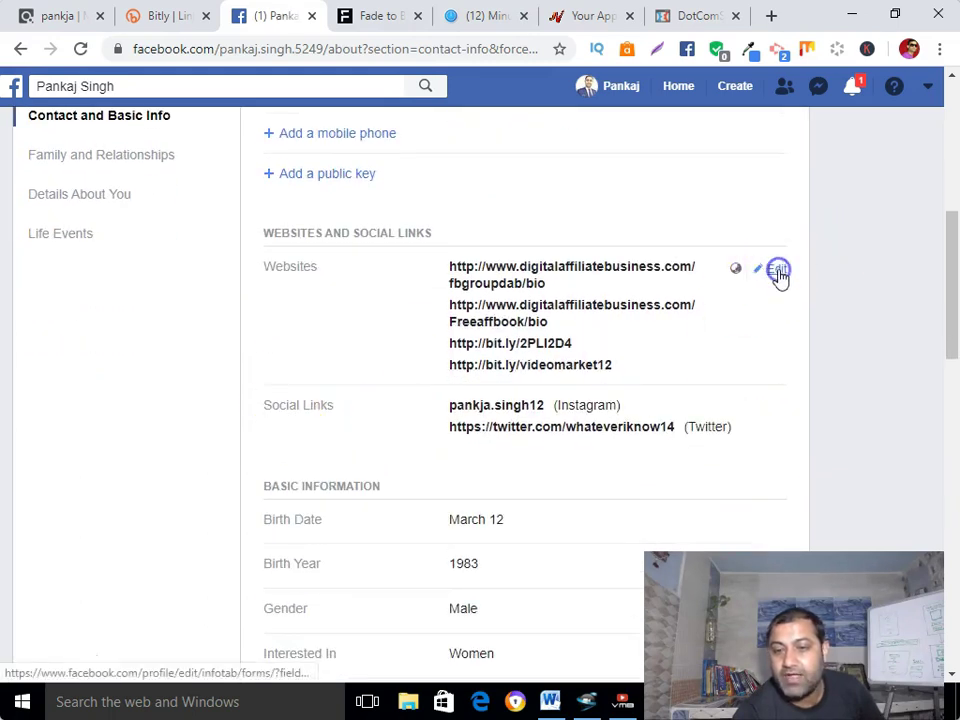
click(532, 377)
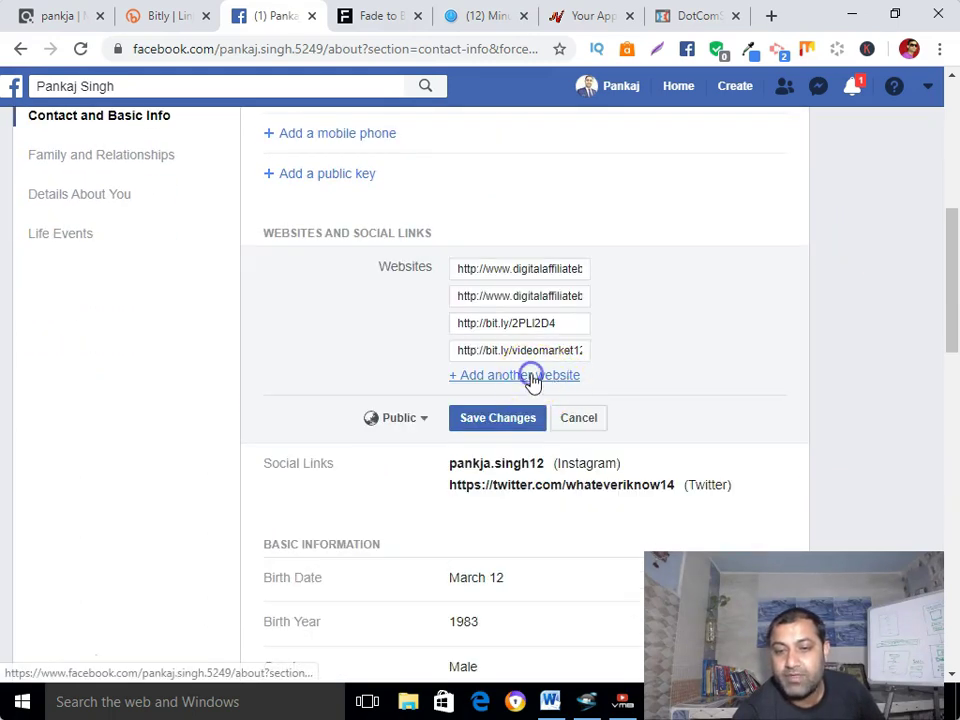
click(520, 378)
right_click(523, 378)
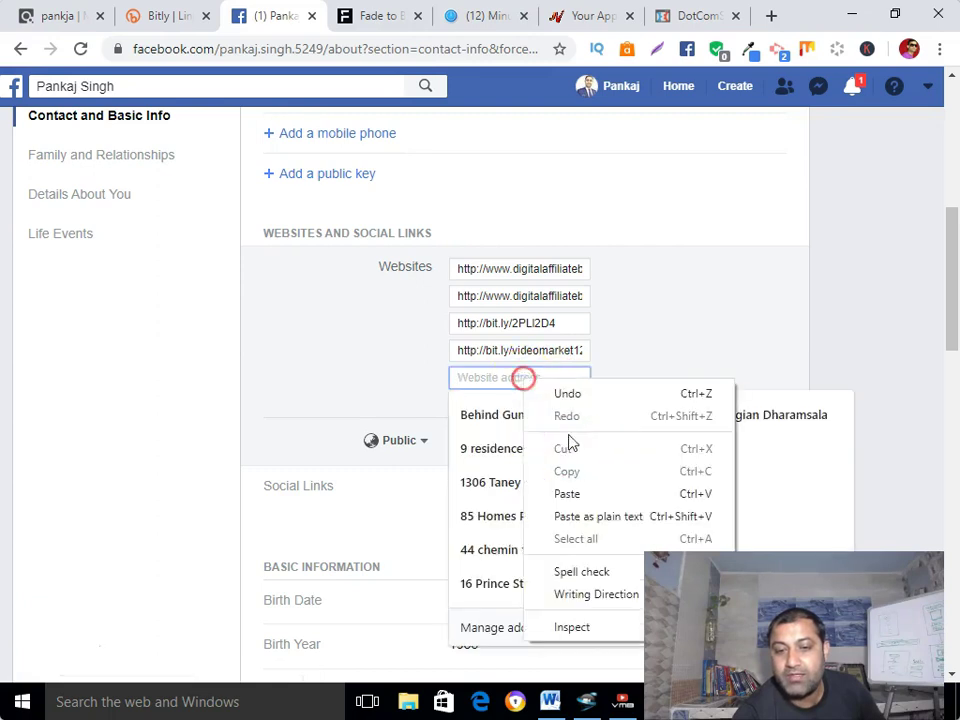
click(572, 495)
click(506, 441)
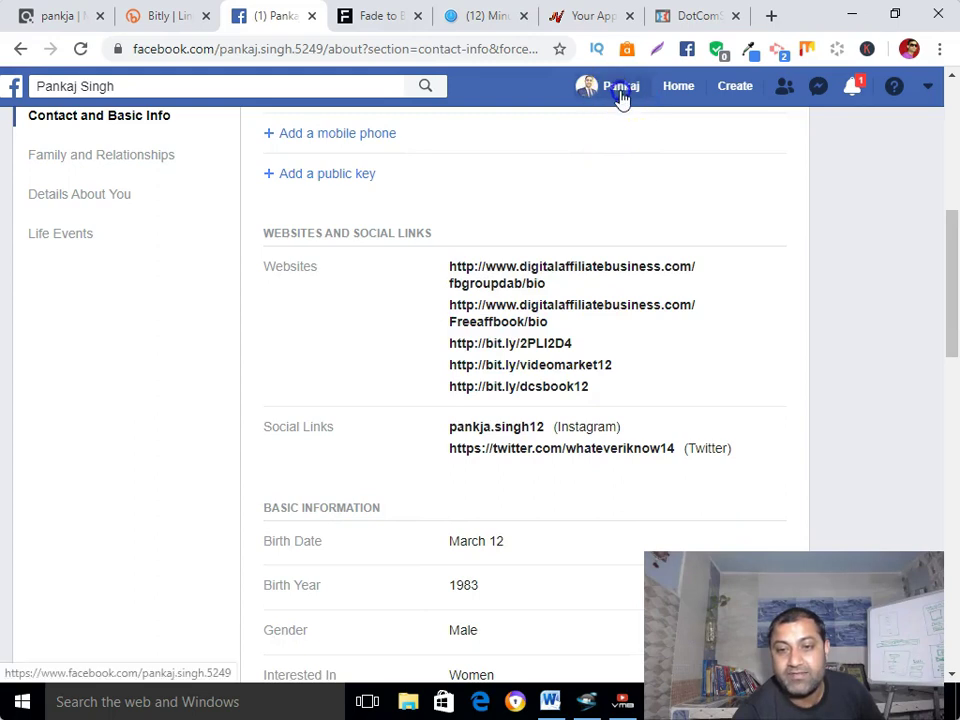
- Return to the profile timeline and open the bit.ly/dcsbook12 link from the Intro to test it
click(621, 92)
scroll(200, 468, down, 1)
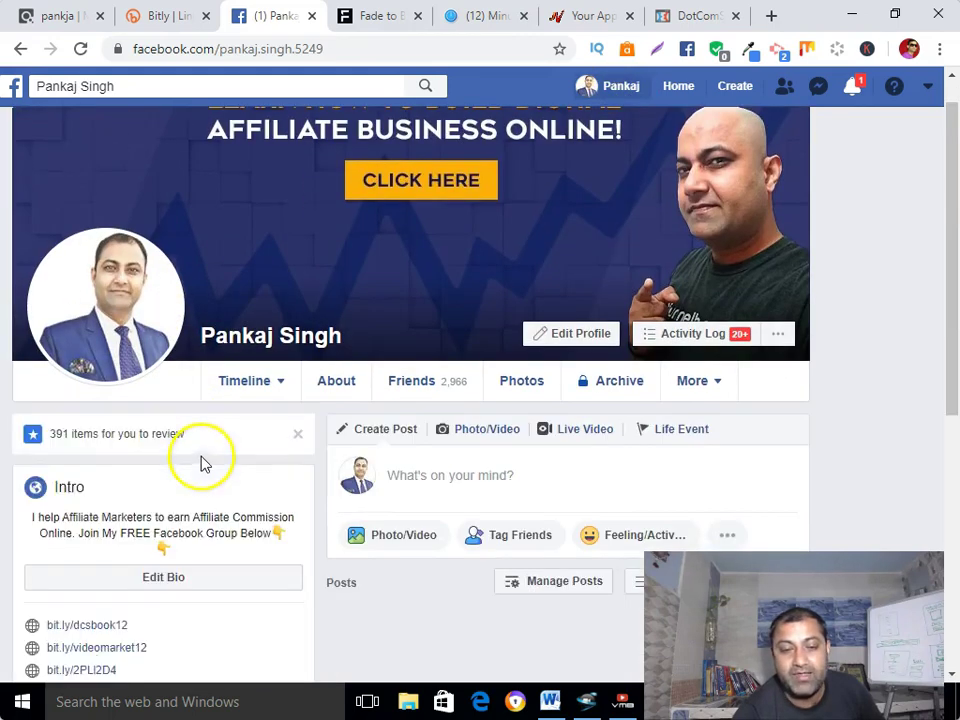
scroll(203, 461, down, 3)
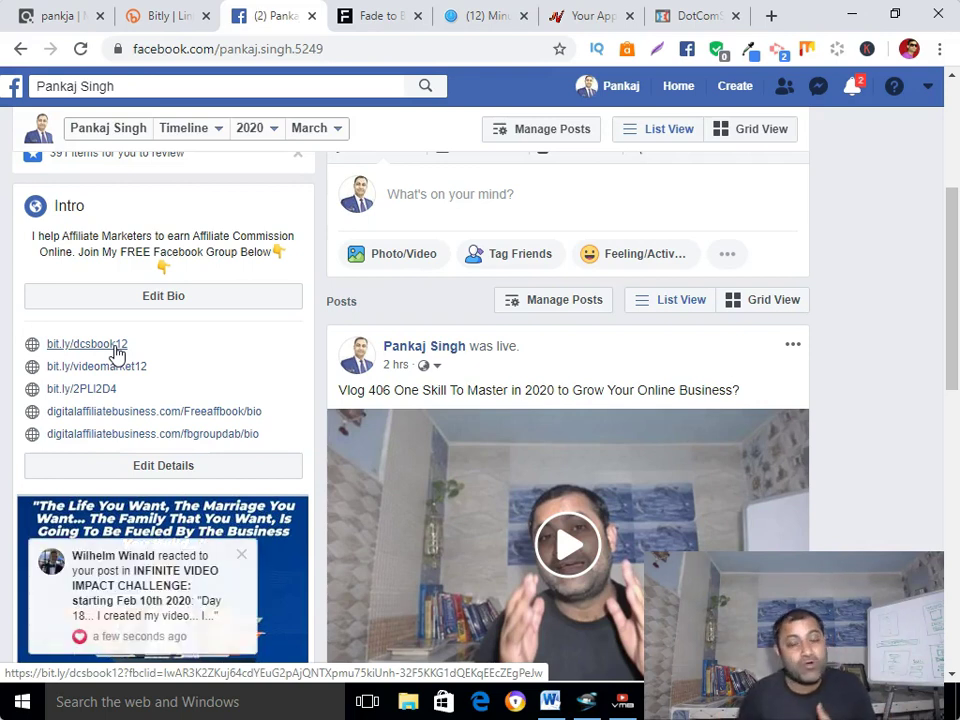
click(242, 554)
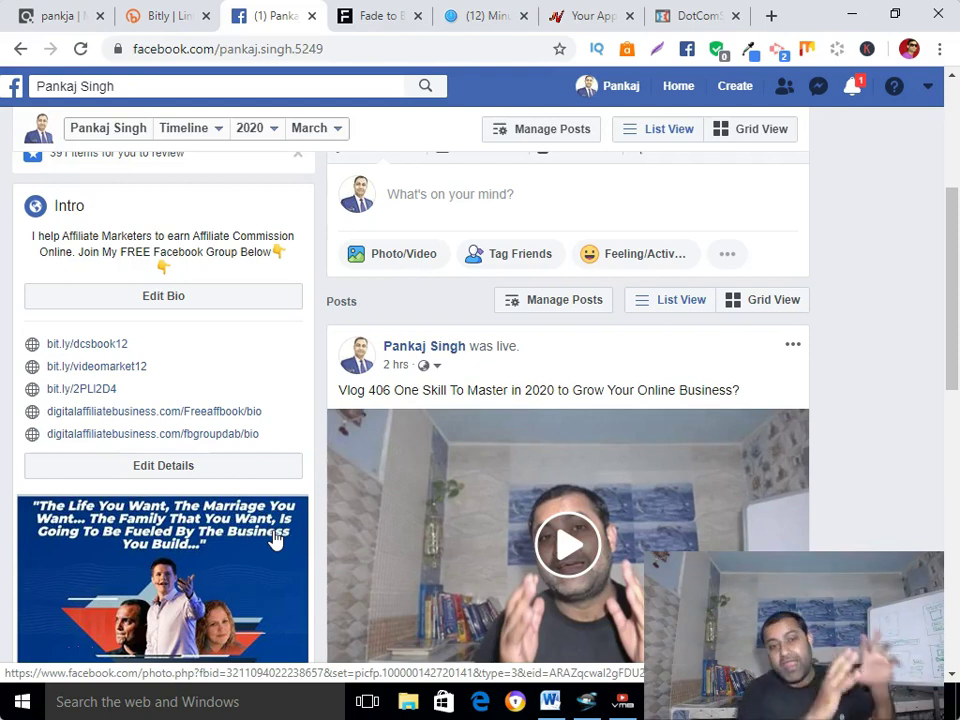
click(95, 345)
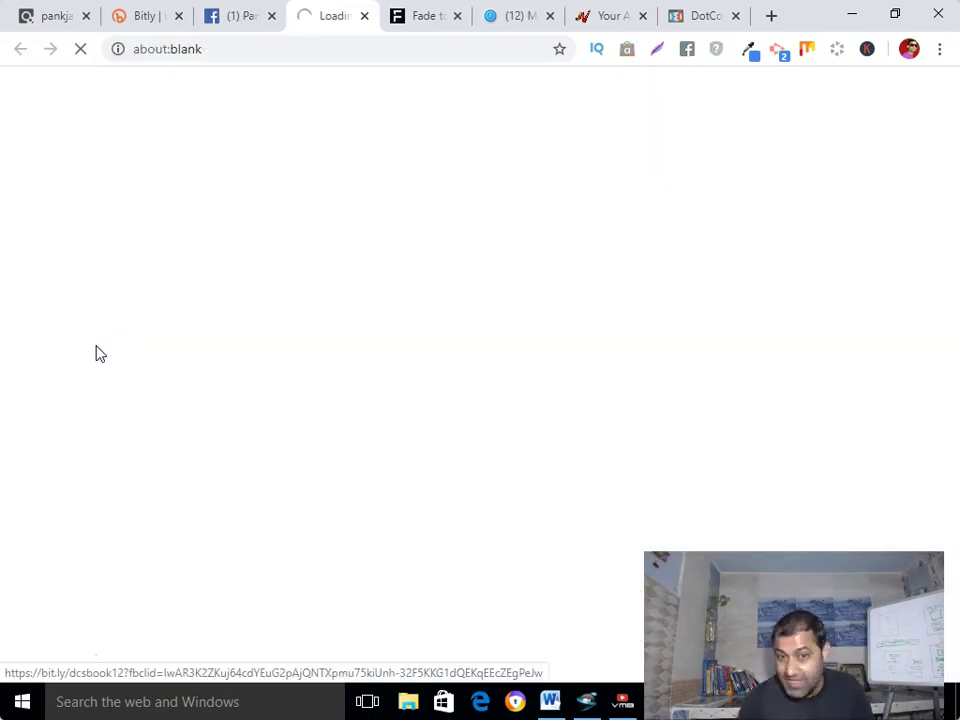